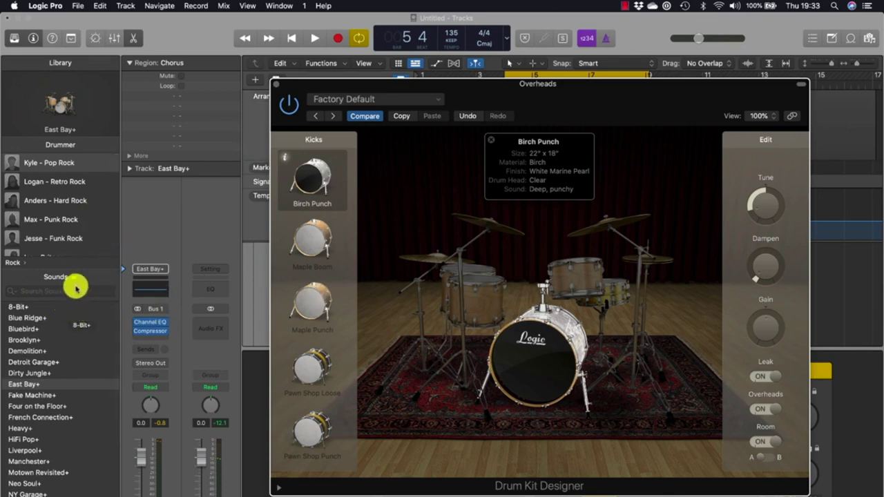
Step: Widen the Library so drummer genres and Drum Kit categories sit in side-by-side columns
left_click(76, 279)
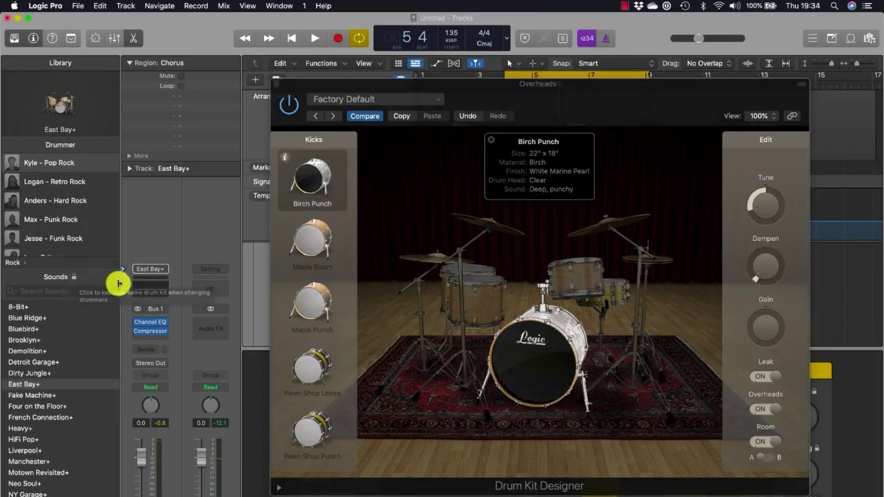
left_click_drag(120, 283, 316, 296)
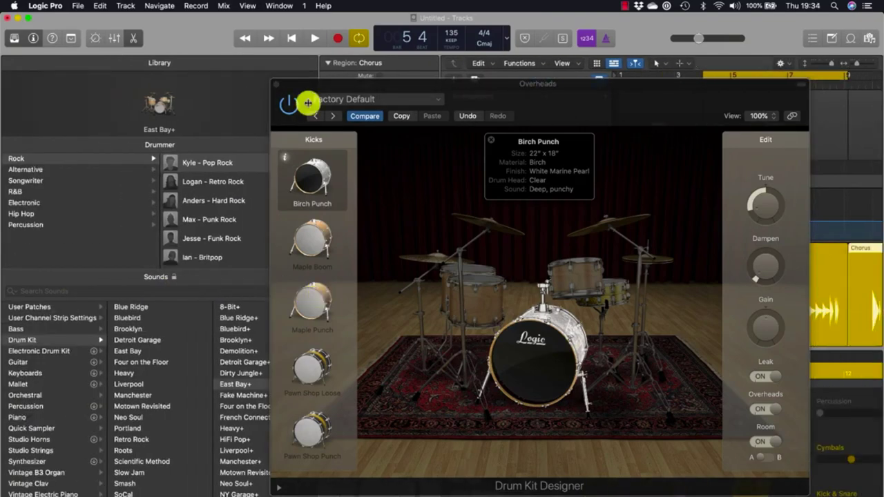
Step: Close Drum Kit Designer and change the drummer to Hip Hop's Maurice – Boom Bap, suppressing the warning
left_click(277, 85)
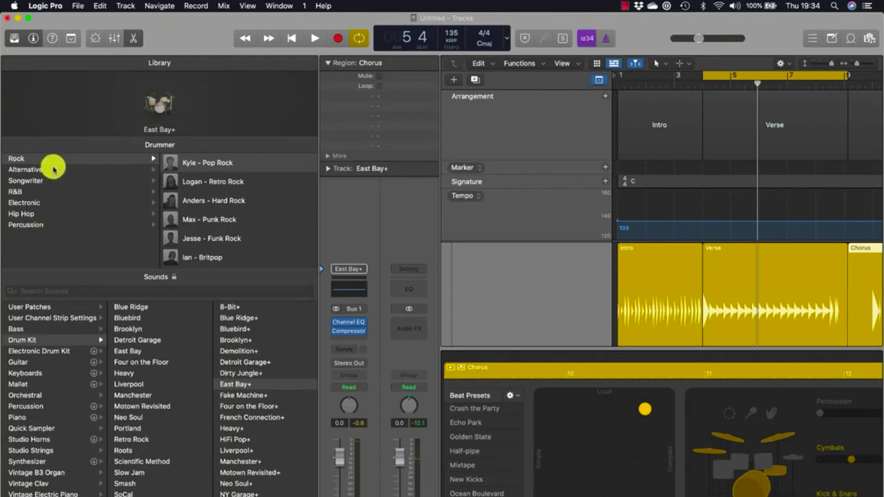
left_click(34, 215)
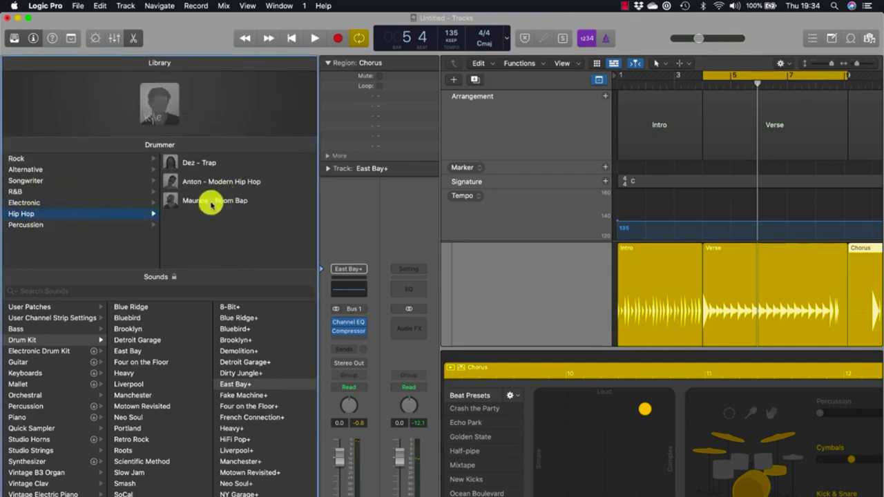
left_click(211, 203)
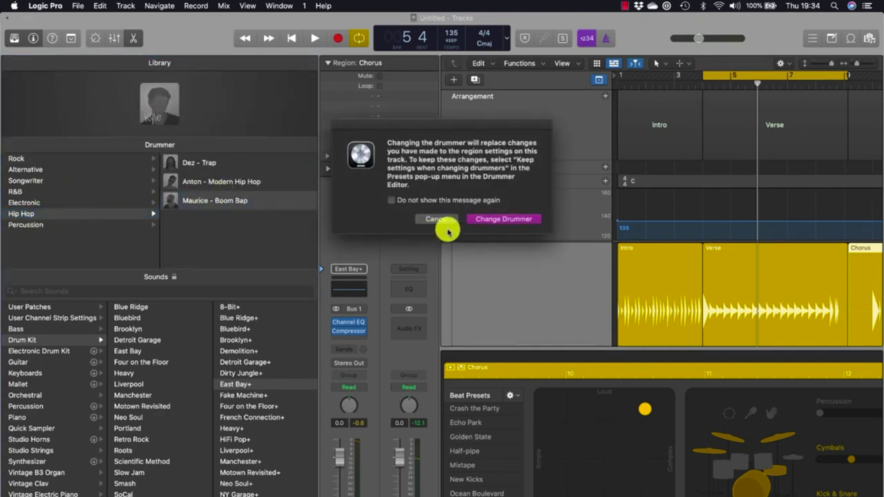
left_click(446, 199)
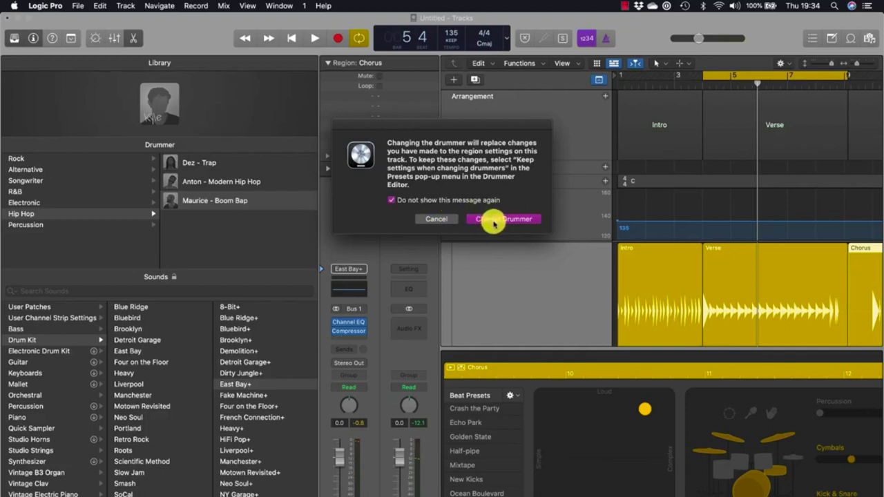
left_click(494, 222)
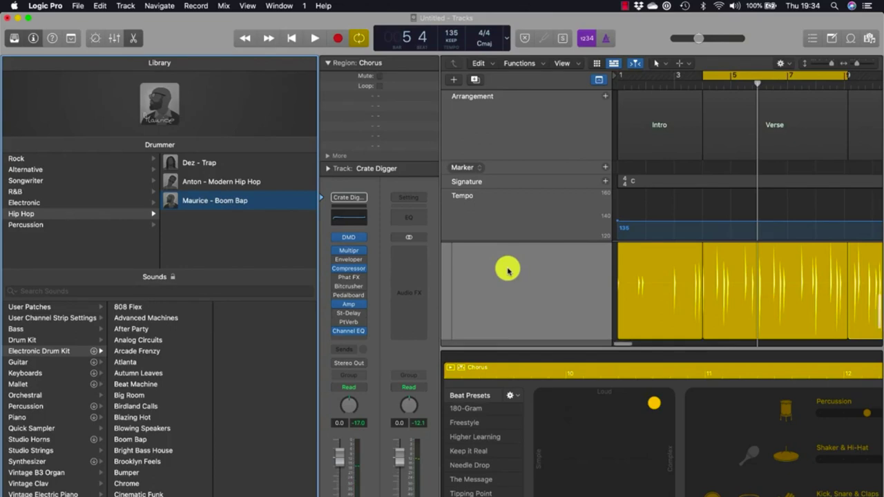
Step: Audition the Verse region, then set the tempo to 67.5 BPM and play it again
scroll(750, 290, "right", 5)
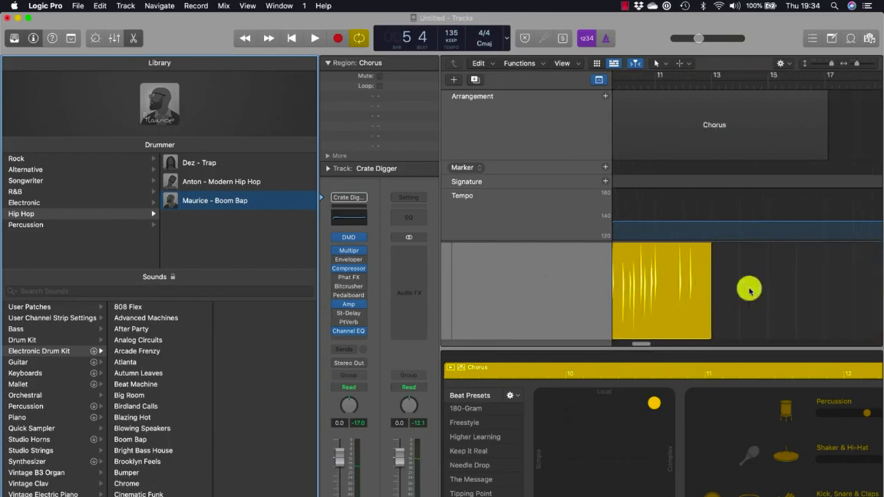
left_click(773, 279)
key("space")
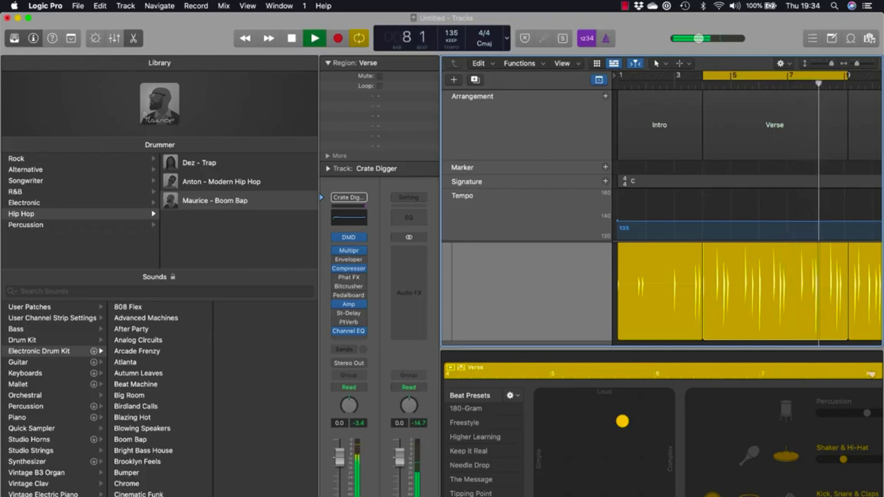
key("space")
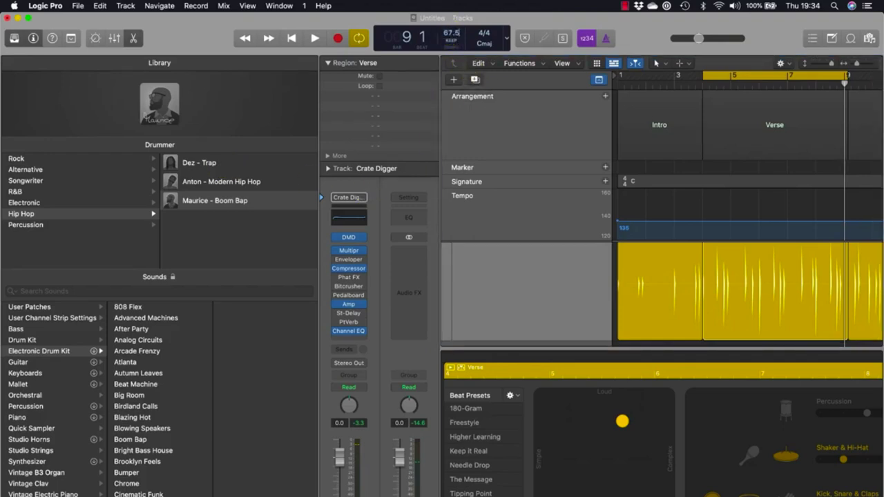
key("Return")
key("space")
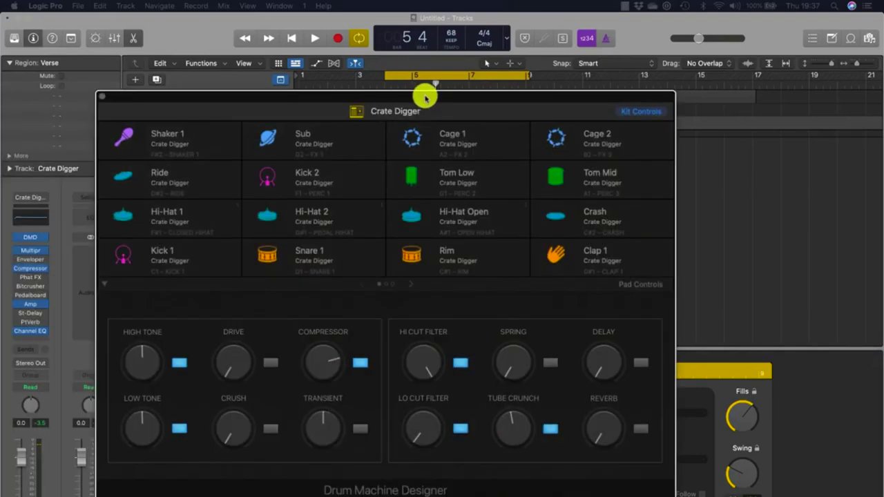
left_click_drag(419, 92, 564, 90)
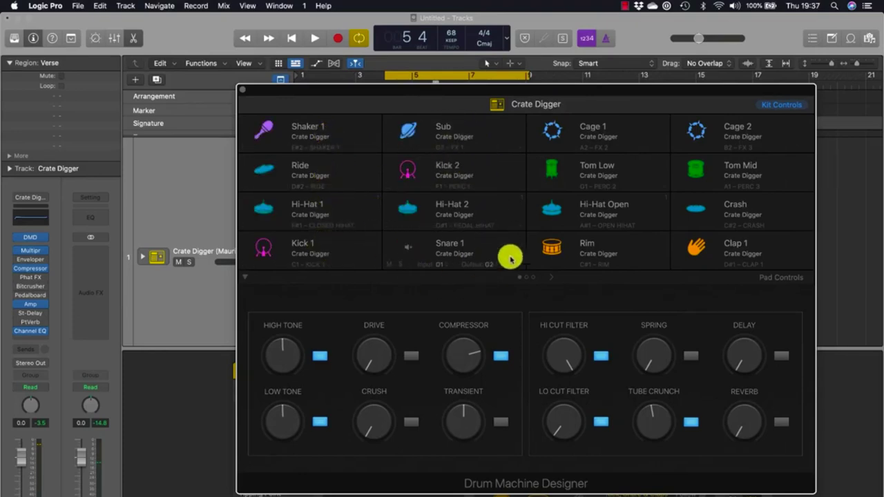
key("space")
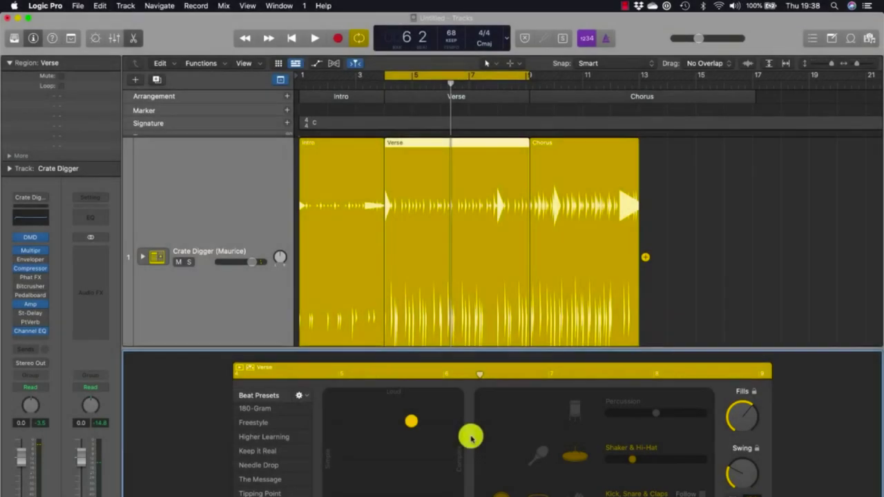
Step: Adjust the XY pad's loudness/complexity puck and play the Verse to hear it
left_click_drag(470, 436, 449, 416)
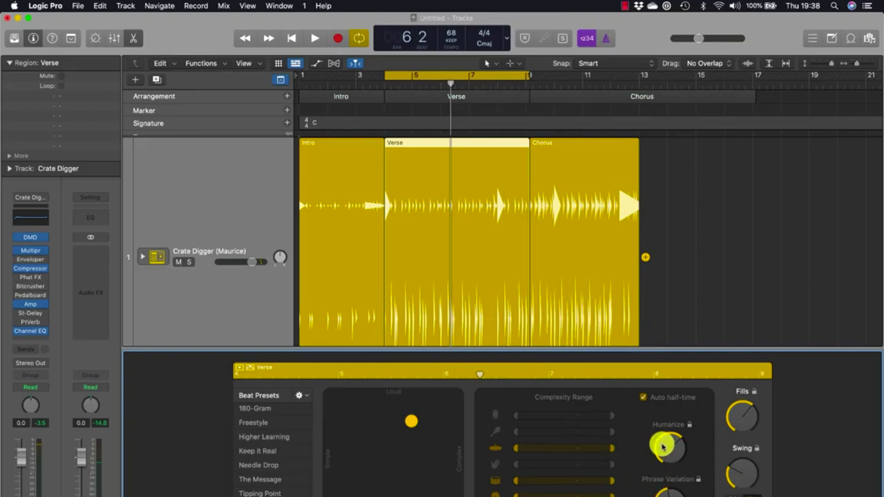
key("space")
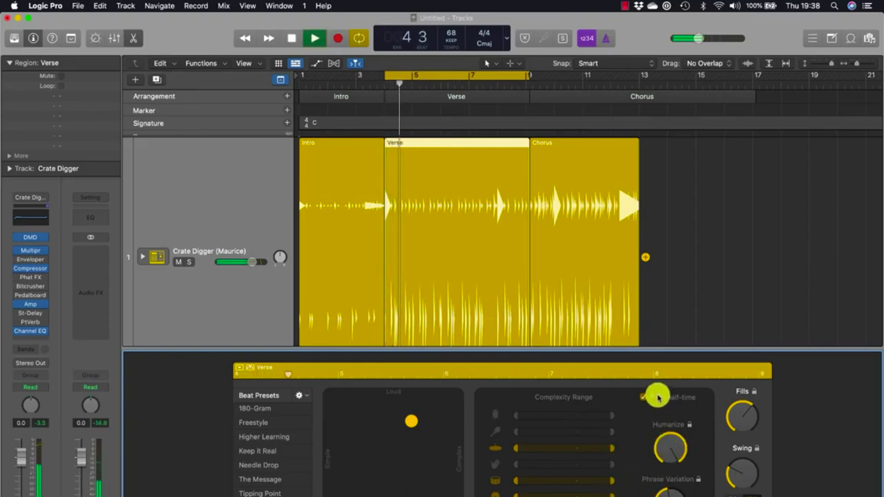
key("space")
Step: Zoom into bar 5 of the Verse and adjust the Humanize knob to loosen timing
key("super+Right")
key("super+Right")
key("super+Right")
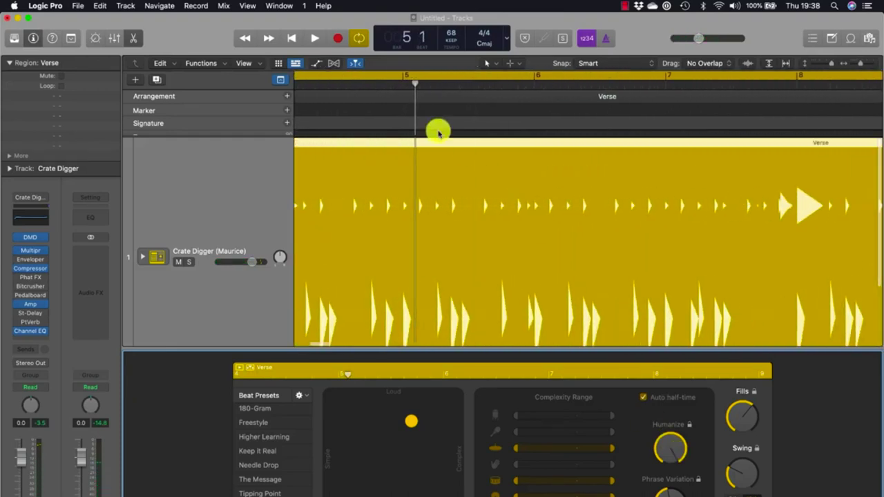
left_click_drag(394, 85, 400, 86)
key("super+Right")
key("super+Right")
key("super+Right")
key("super+Right")
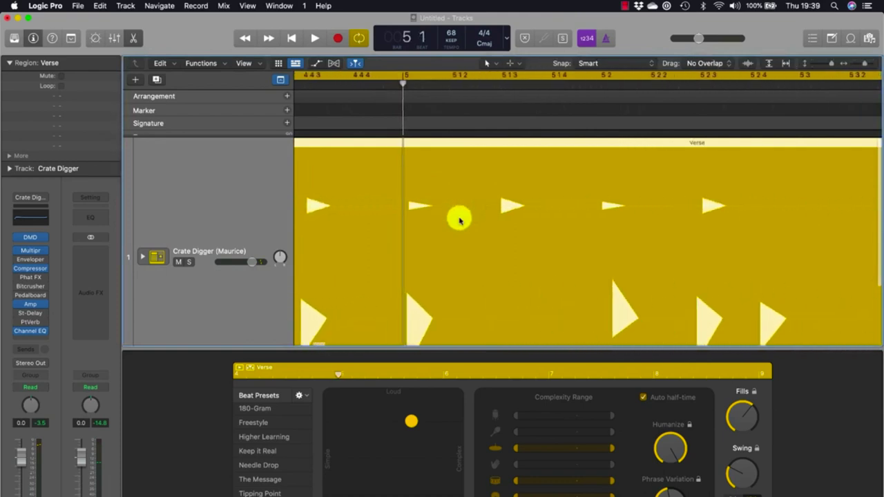
key("super+Right")
key("super+Right")
key("super+Right")
key("super+Right")
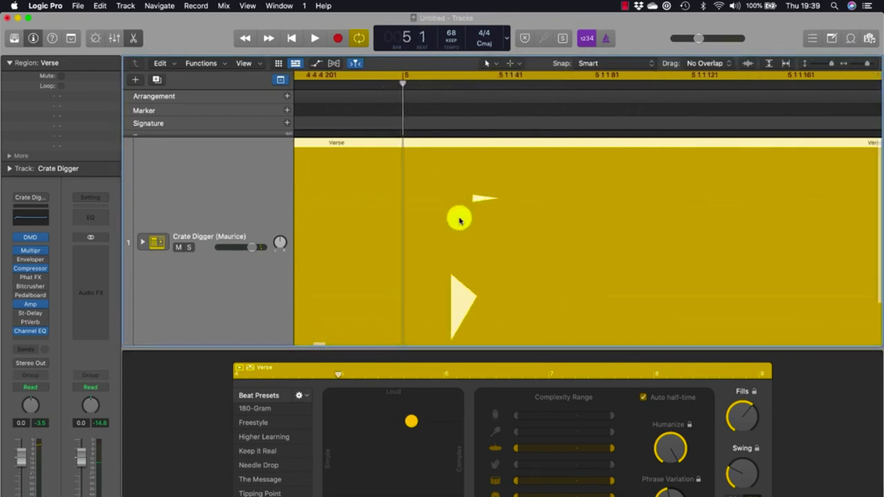
mouse_move(673, 449)
left_mouse_down()
mouse_move(681, 475)
mouse_move(667, 450)
mouse_move(671, 476)
mouse_move(667, 442)
mouse_move(667, 459)
left_mouse_up()
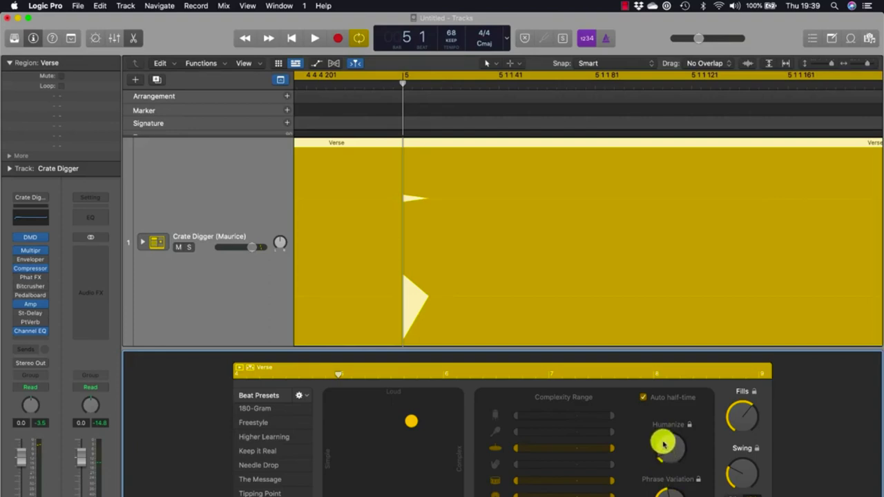
mouse_move(662, 435)
left_mouse_down()
mouse_move(667, 452)
mouse_move(660, 449)
mouse_move(669, 452)
mouse_move(664, 442)
left_mouse_up()
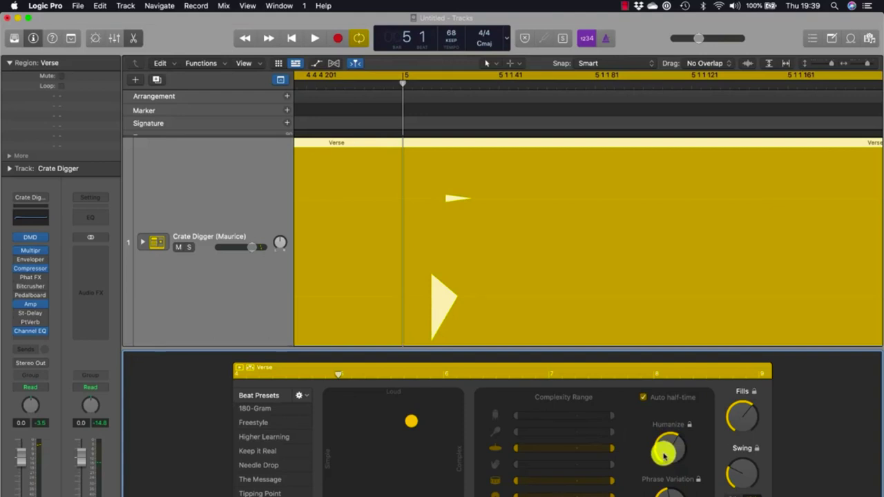
Step: Raise the Verse pattern's Swing to about 67%
left_click_drag(744, 478, 741, 464)
scroll(656, 302, "down", 3)
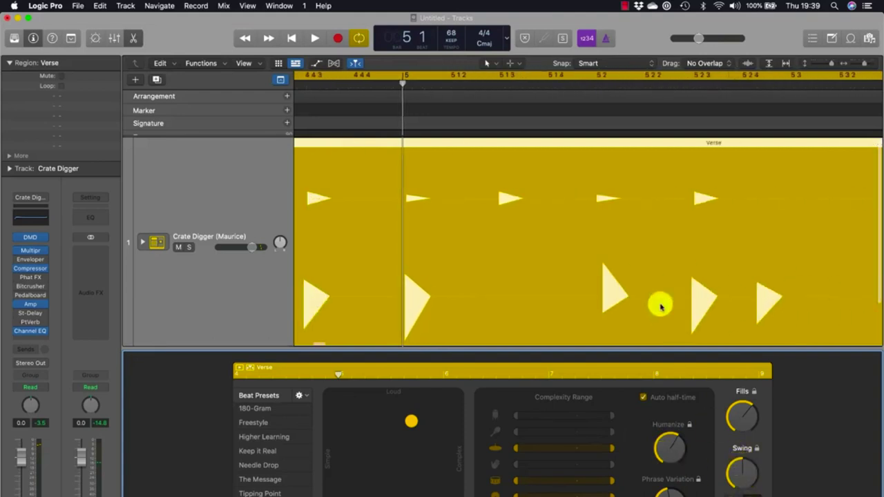
scroll(660, 305, "down", 2)
mouse_move(739, 467)
left_click_drag(738, 467, 740, 469)
left_click(601, 347)
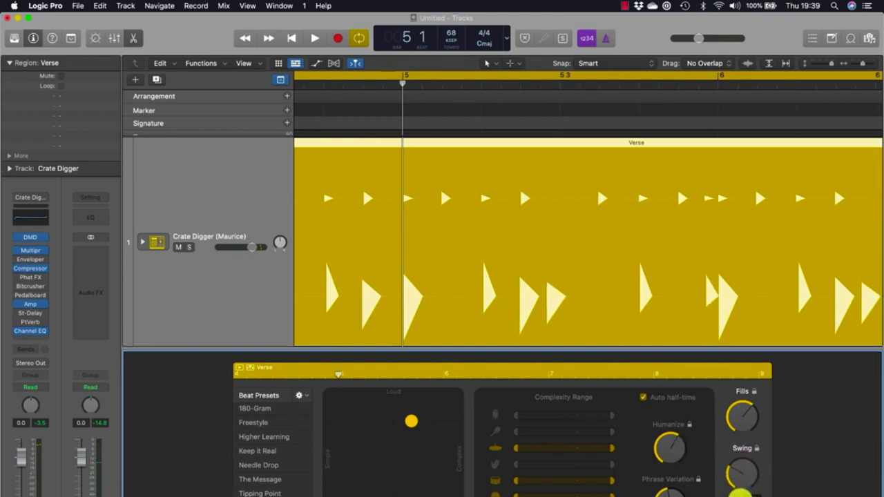
Step: Audition the swung Verse twice and trim Swing down to 66%
key("space")
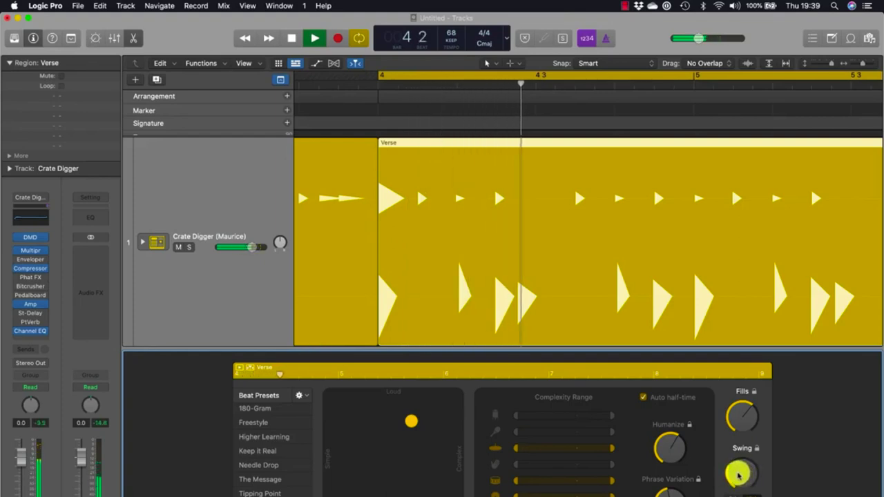
key("space")
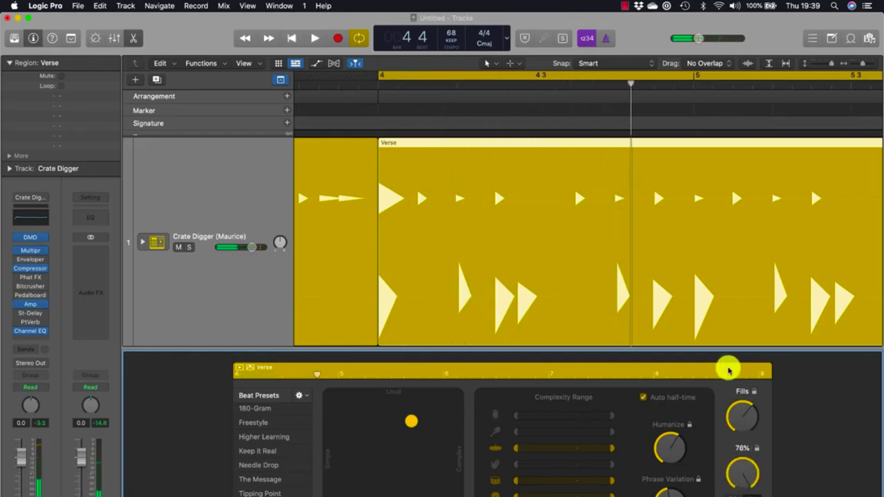
key("space")
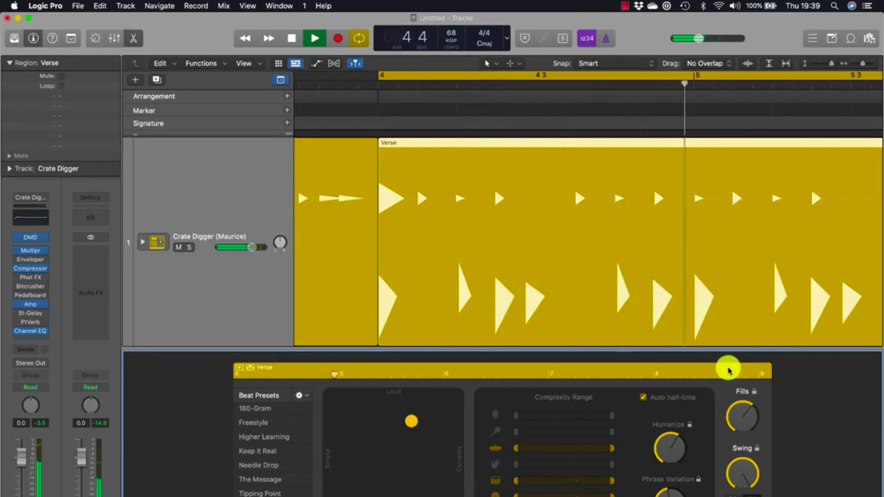
key("space")
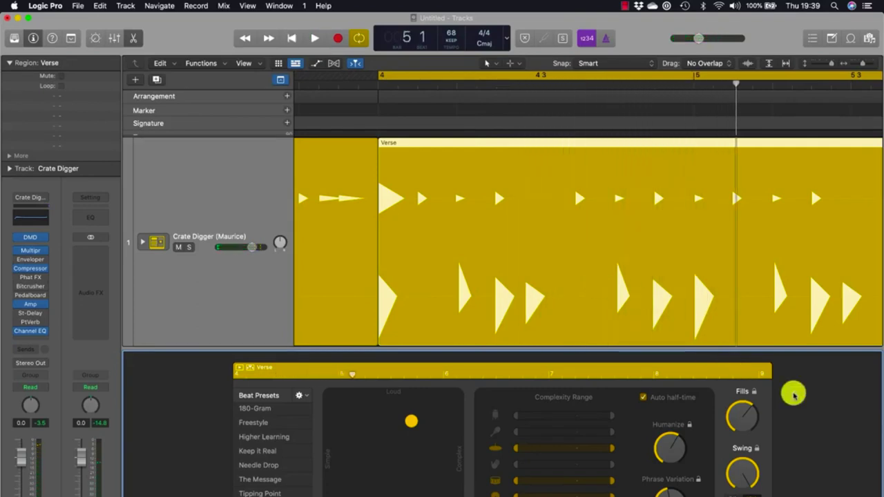
left_click_drag(742, 473, 742, 468)
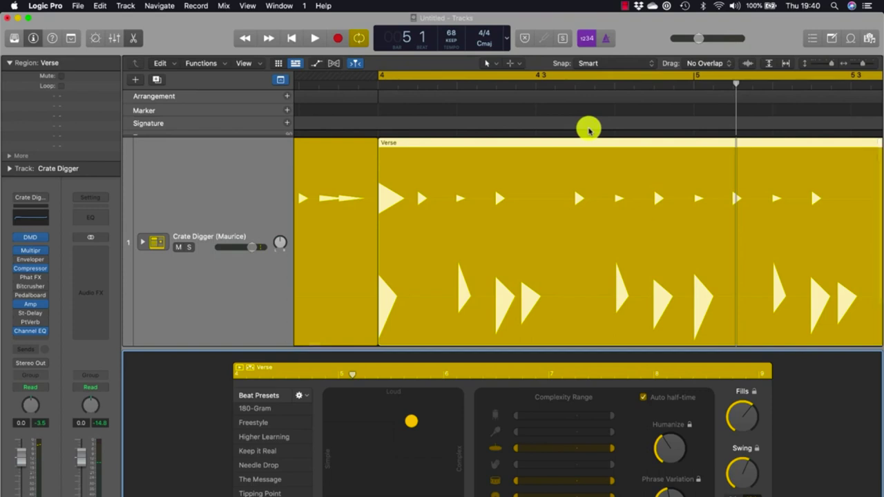
Step: Zoom out to show Intro, Verse and Chorus, and reach the Verse region's Convert to MIDI Region option
left_click(527, 268)
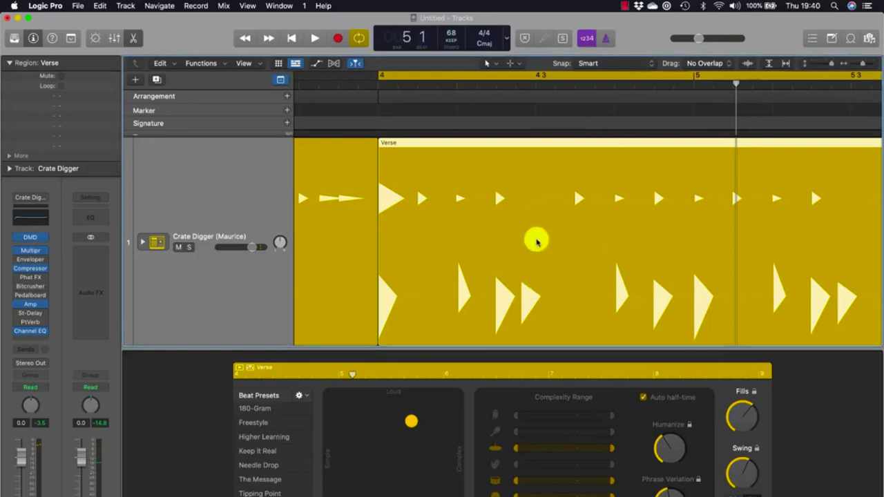
key("z")
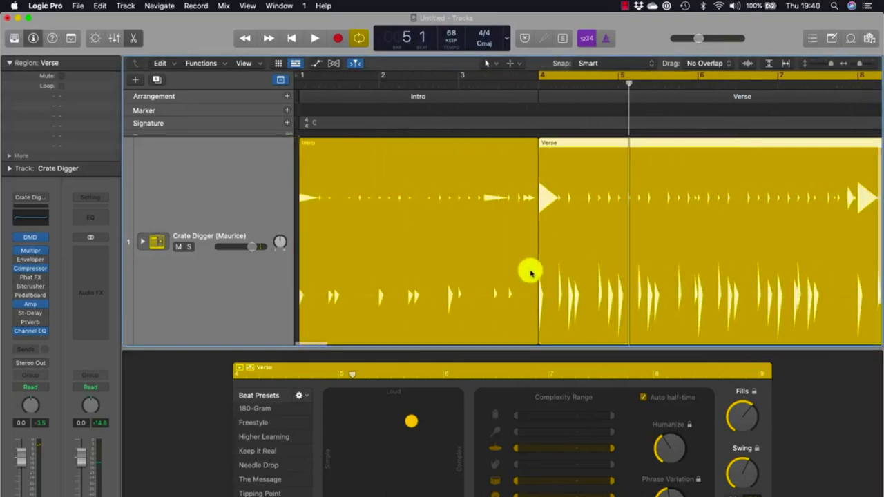
key("super+Left")
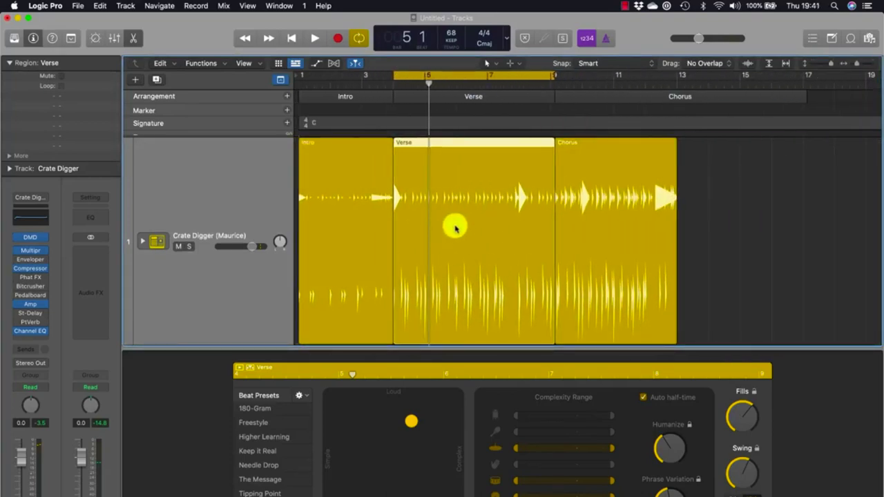
right_click(454, 227)
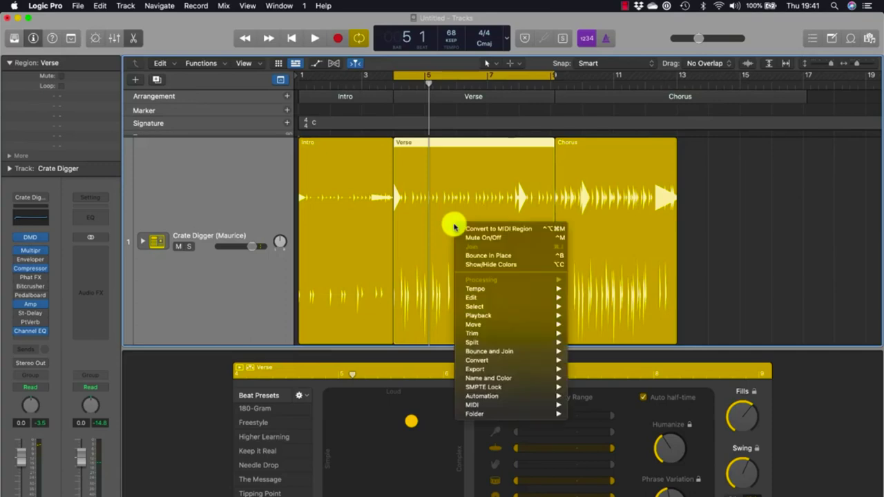
mouse_move(507, 357)
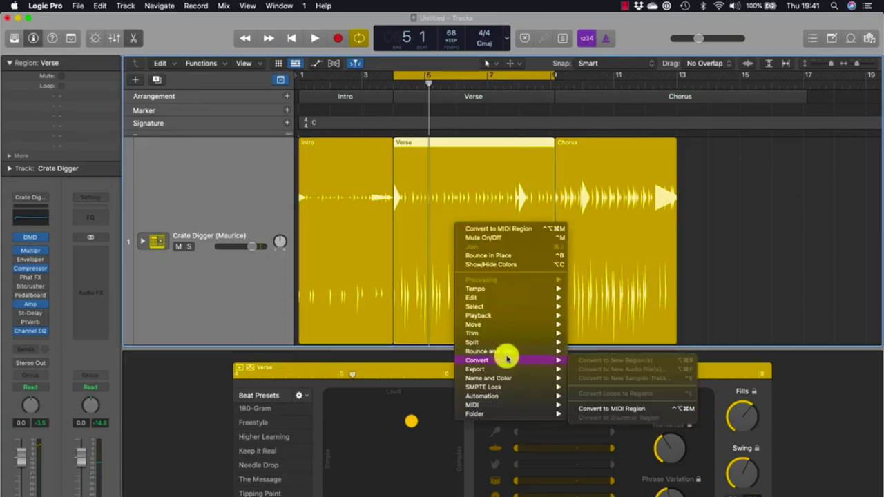
Step: Convert the Verse to a MIDI region and enlarge and zoom the Piano Roll around bar 4
left_click(641, 407)
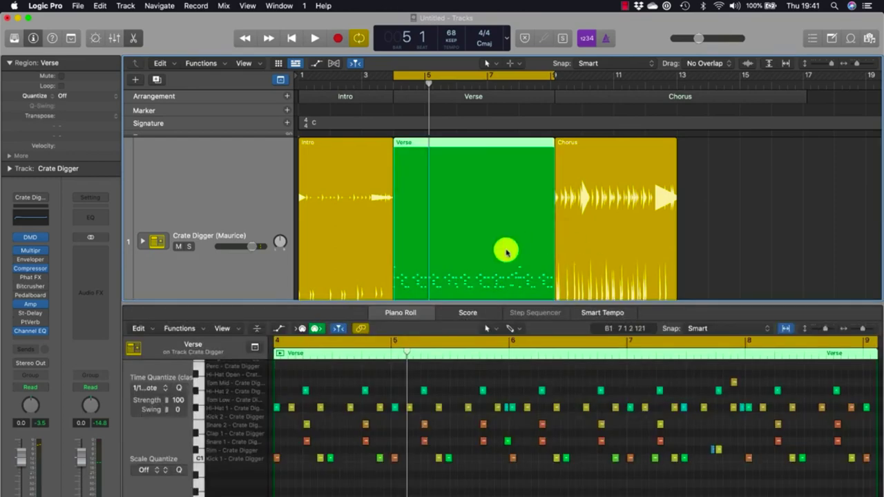
left_click_drag(500, 302, 501, 199)
key("super+Right")
key("super+Right")
key("super+Right")
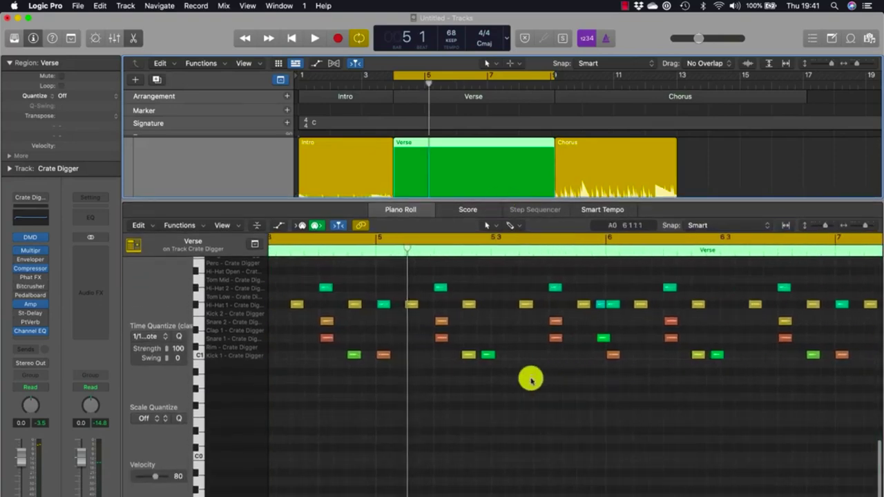
scroll(530, 379, "right", 3)
scroll(530, 379, "up", 5)
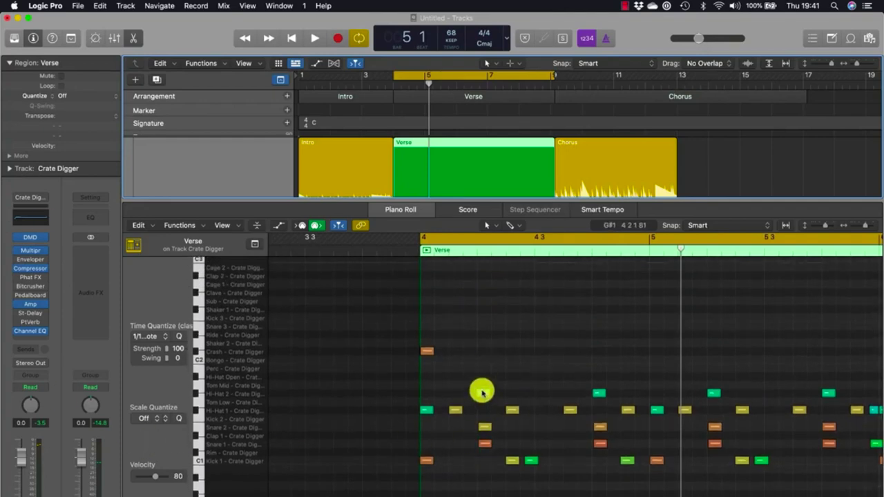
mouse_move(482, 393)
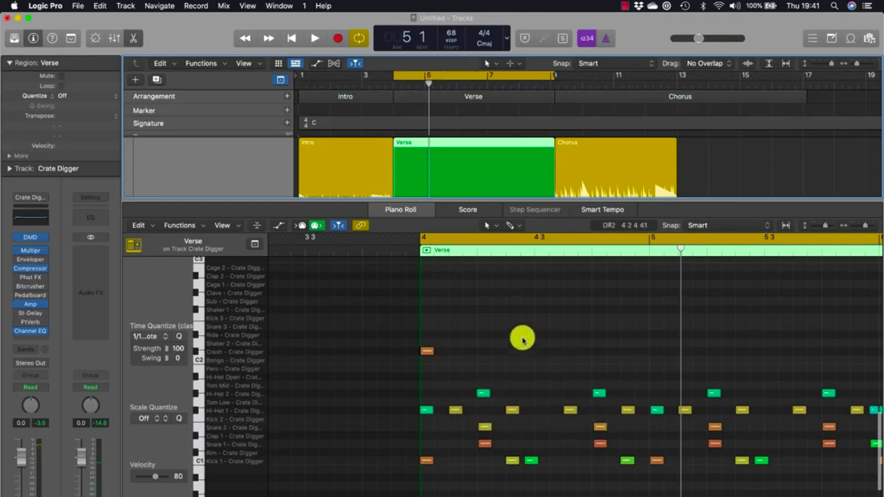
Step: Play the Verse to hear its MIDI drum notes
key("space")
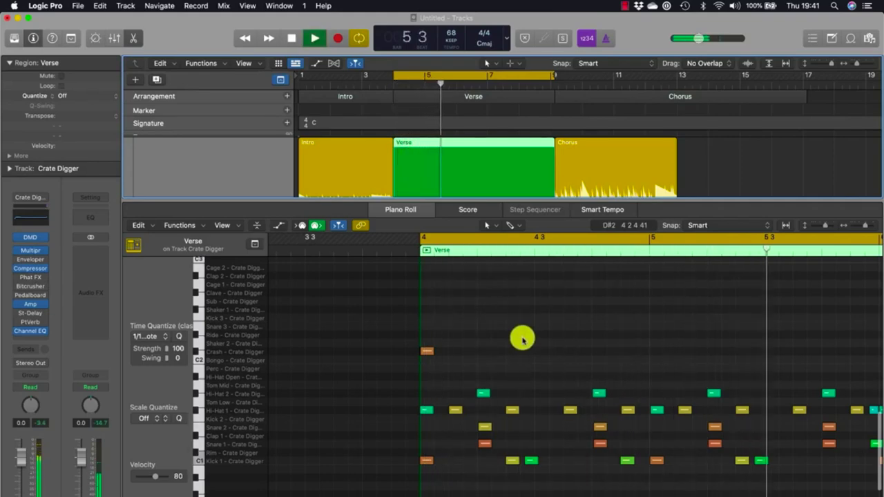
key("space")
scroll(522, 338, "right", 3)
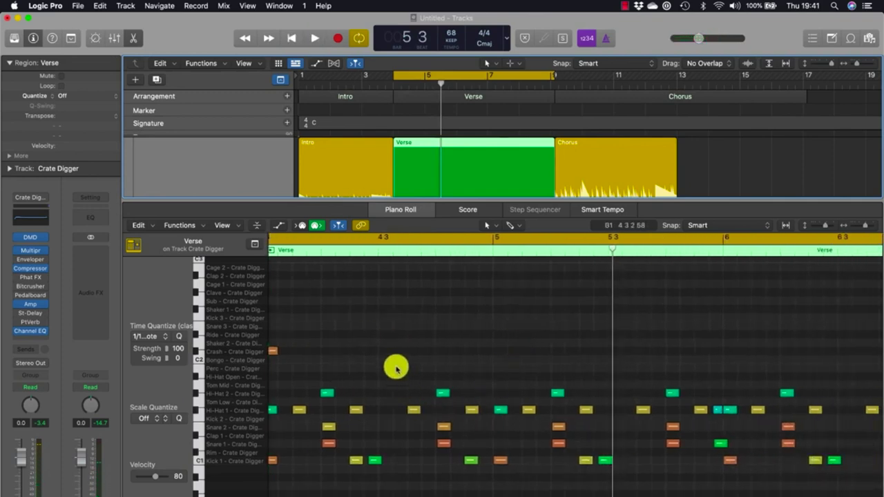
scroll(440, 372, "left", 1)
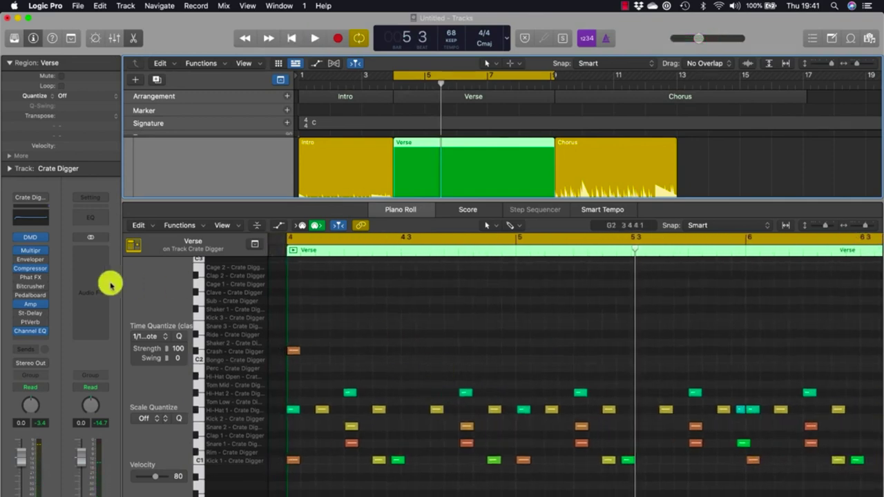
Step: Open Crate Digger's Drum Machine Designer, audition the kit, select the Rim pad, and move the window down
left_click(31, 236)
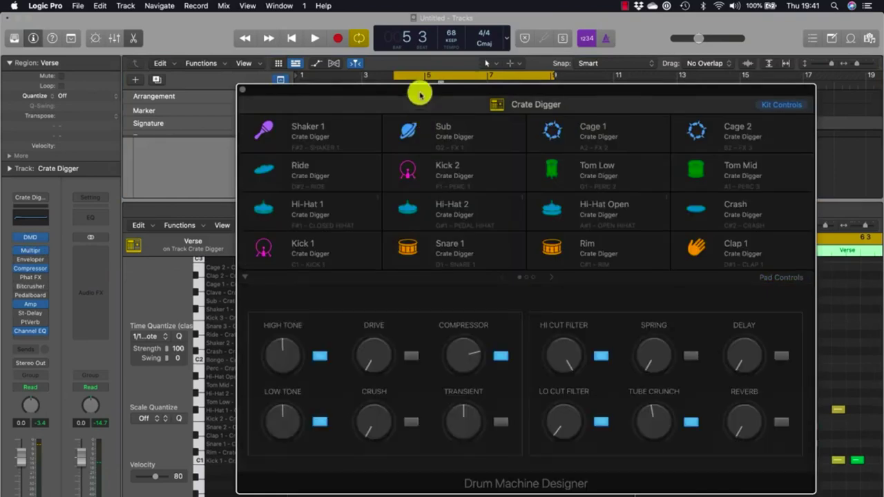
left_click_drag(418, 89, 296, 65)
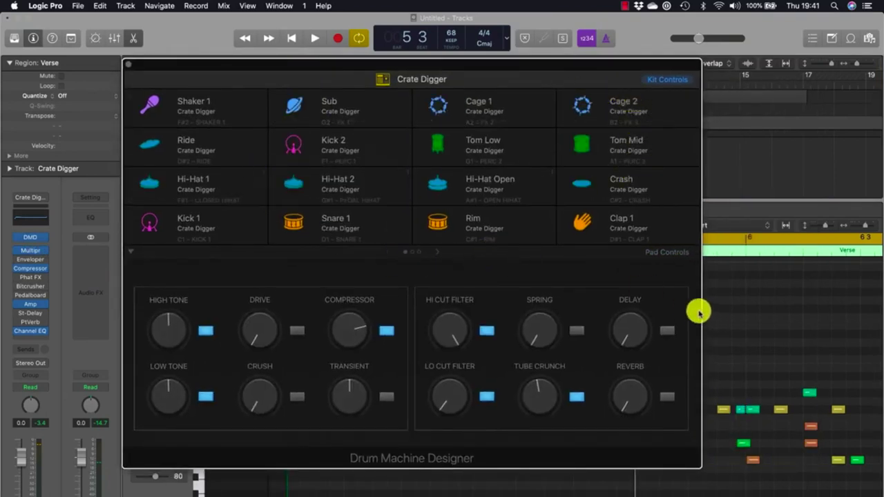
key("space")
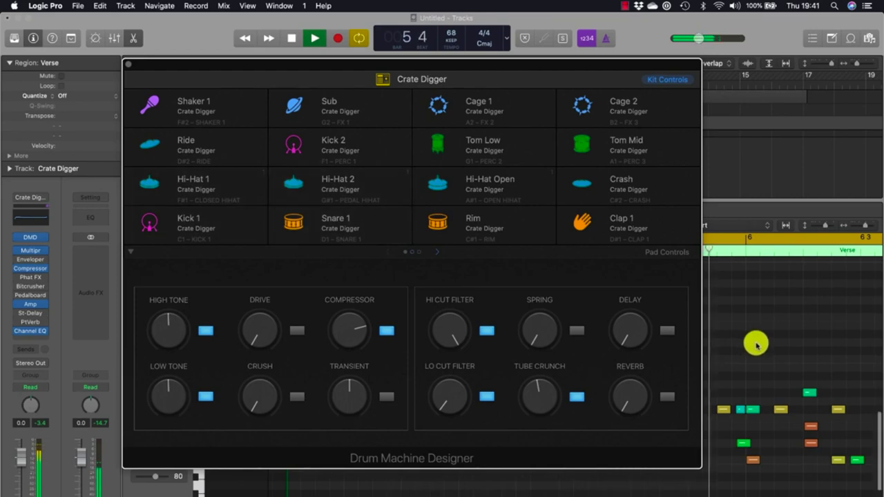
key("space")
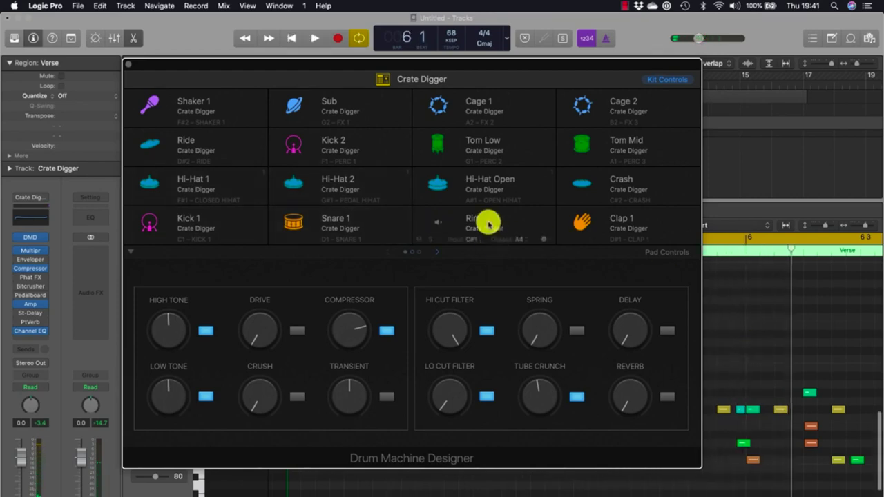
left_click(485, 222)
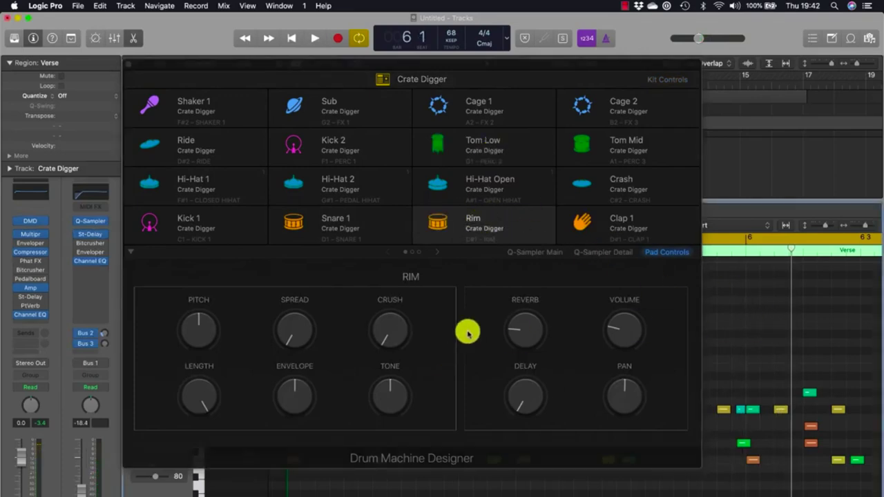
left_click_drag(544, 65, 503, 494)
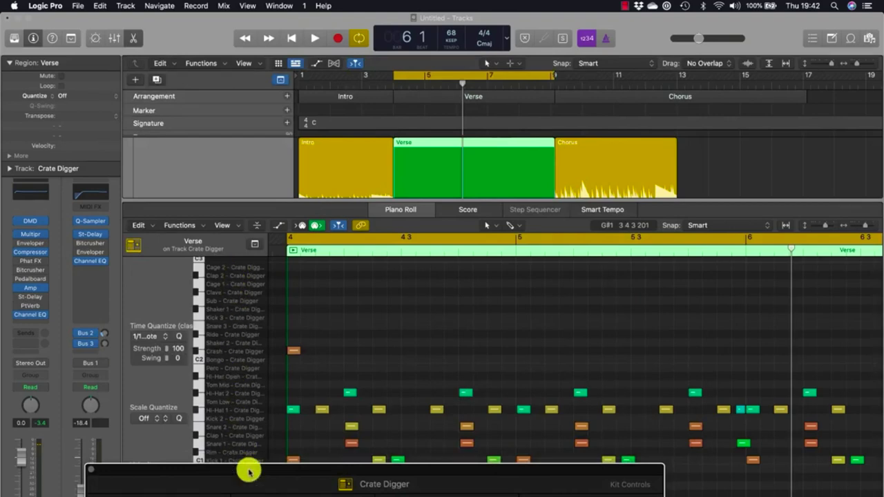
Step: Draw two Kick 3 notes in bar 4, play them, and drag one far higher in pitch
left_click_drag(249, 472, 296, 442)
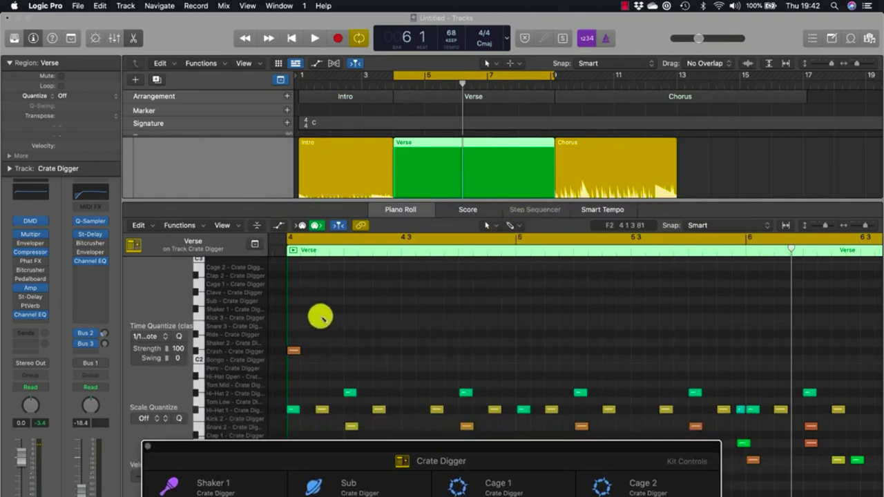
left_click(349, 316, "super")
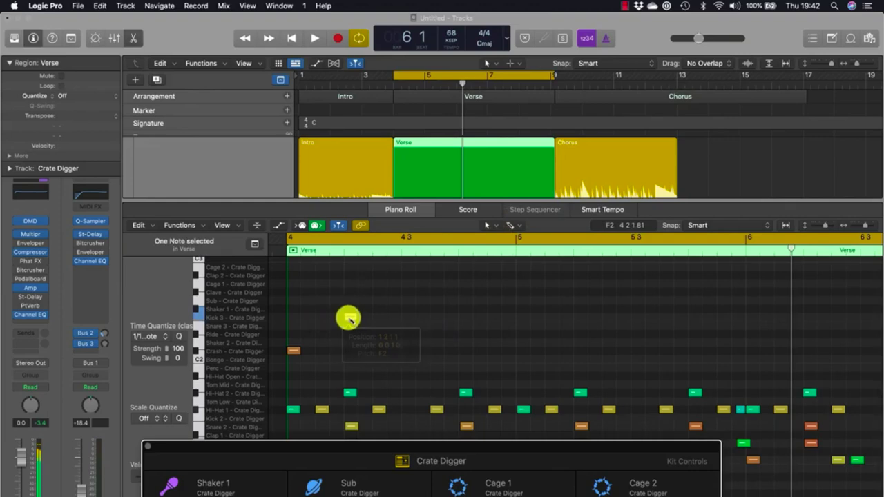
left_click(404, 316, "super")
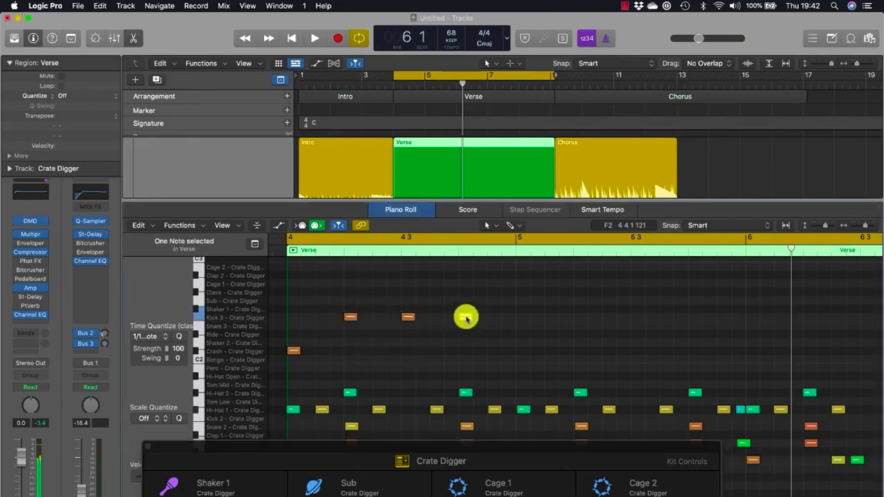
key("space")
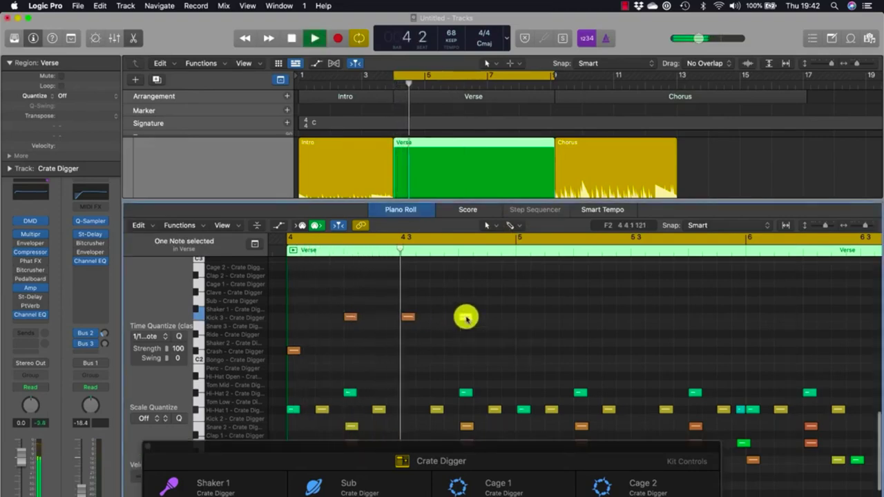
left_click(466, 318)
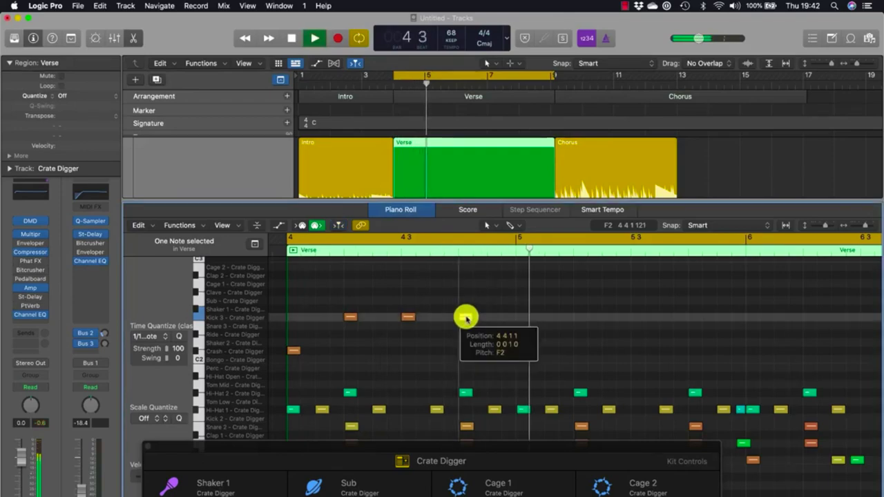
left_click_drag(465, 315, 538, 69)
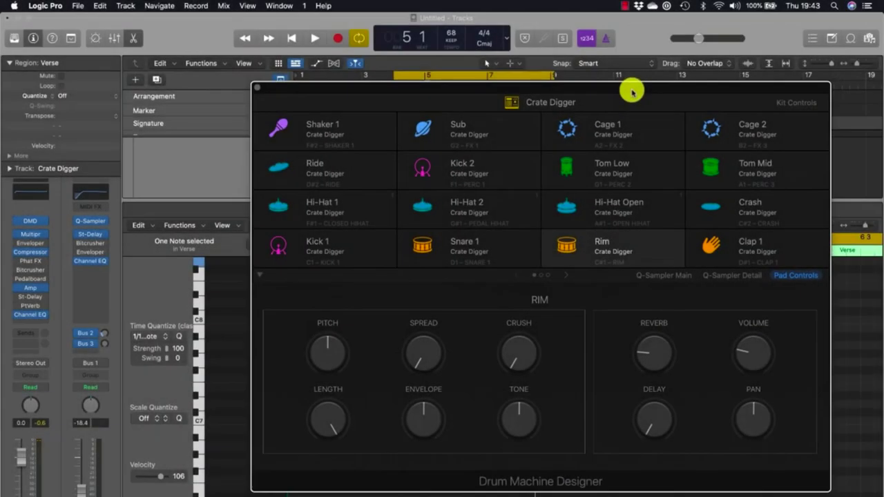
Step: Audition the Kick 1 pad during playback, toggling solo so it ends soloed, then stop
left_click(349, 242)
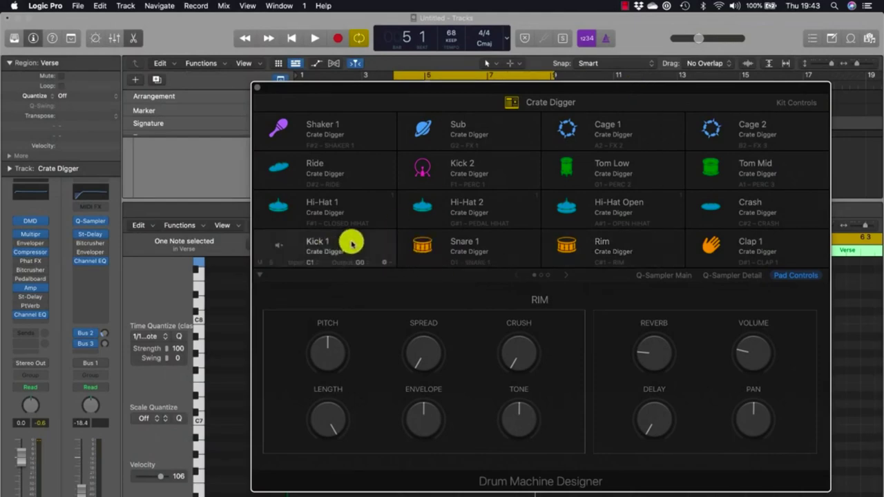
key("space")
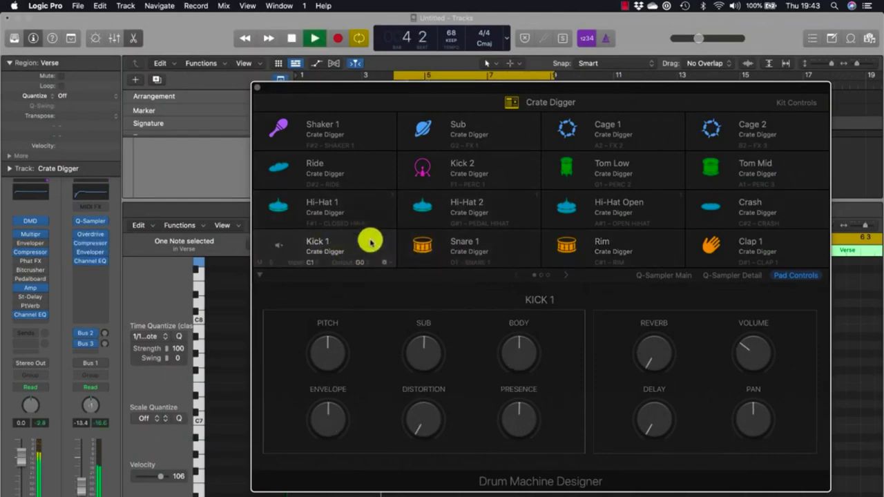
left_click(270, 263)
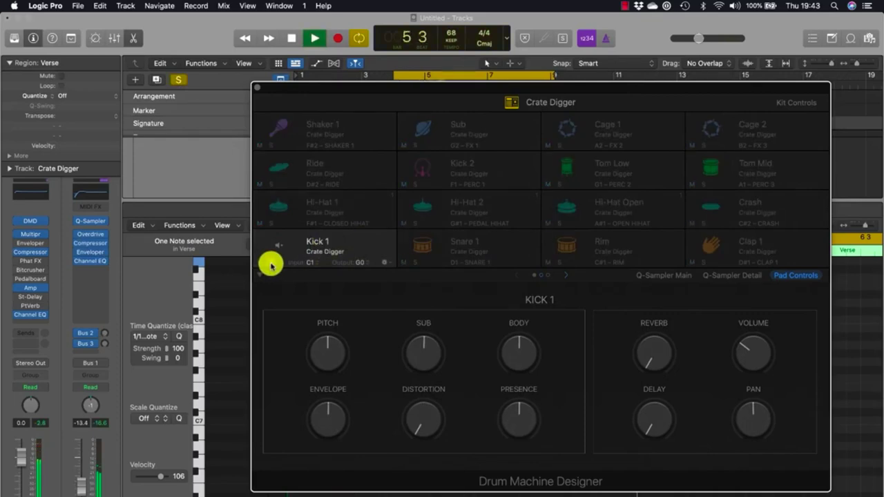
left_click(270, 263)
left_click(261, 263)
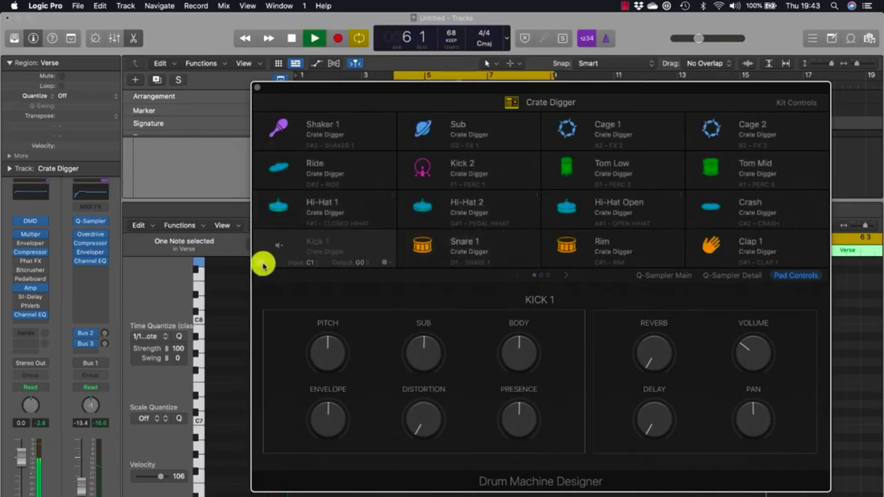
left_click(270, 263)
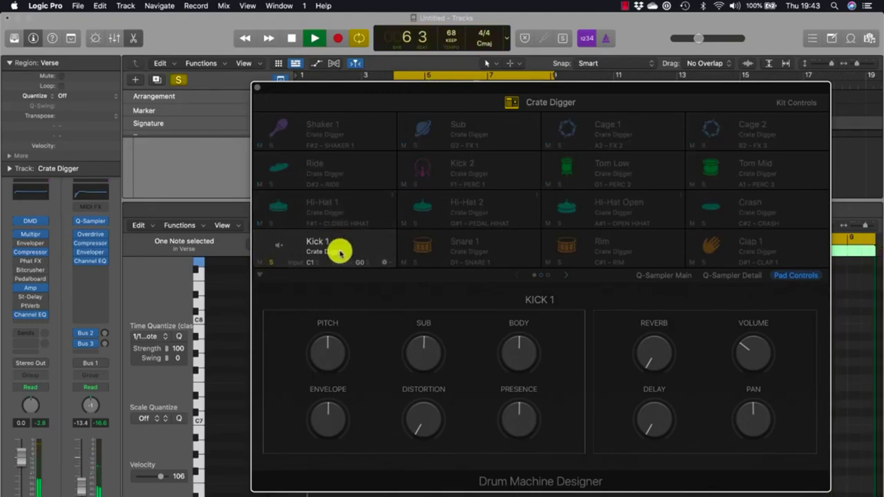
key("space")
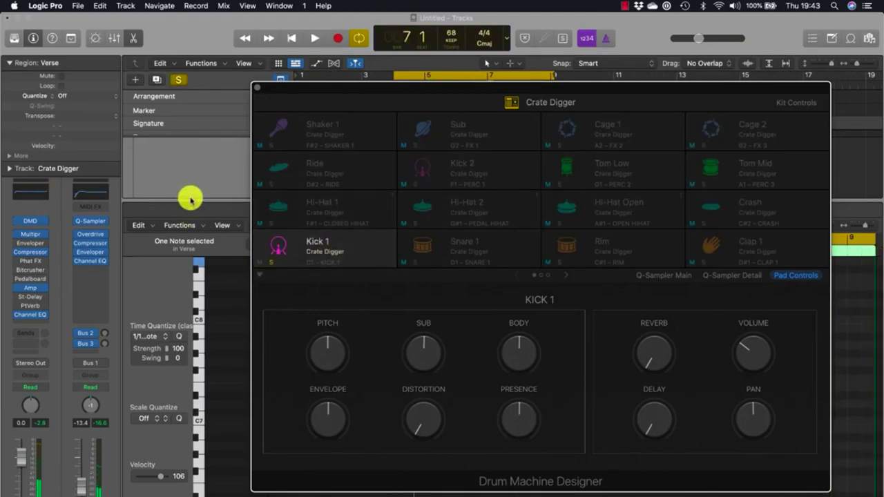
Step: Browse the Library's Kicks during playback and load Kick - Brooklyn Feels onto the kick pad
left_click(14, 38)
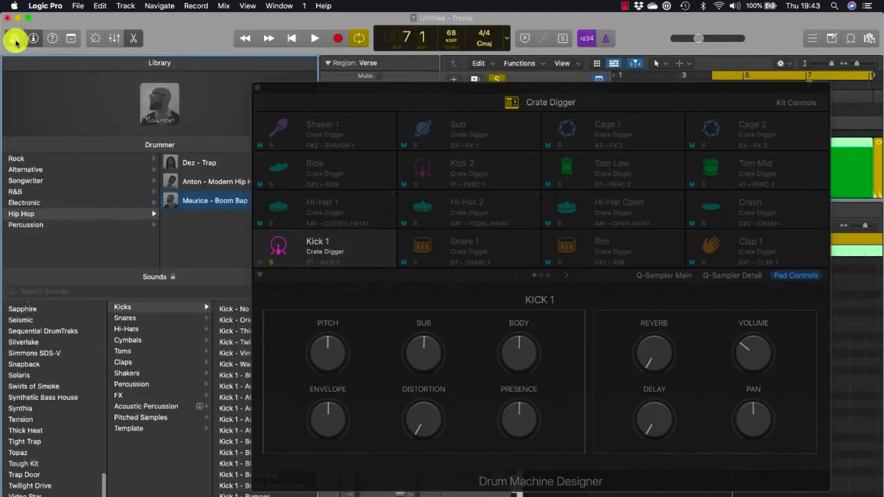
left_click_drag(365, 88, 486, 79)
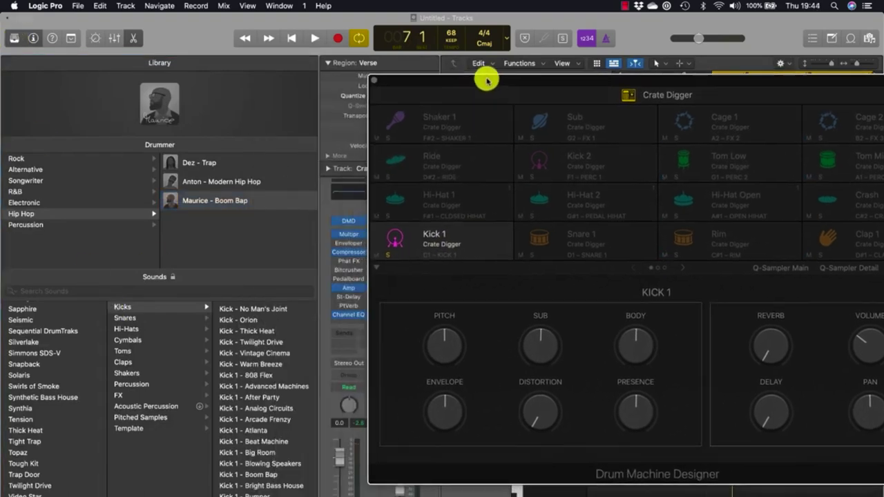
scroll(250, 389, "down", 5)
scroll(252, 383, "up", 10)
scroll(266, 390, "down", 15)
scroll(265, 393, "down", 3)
scroll(265, 394, "up", 12)
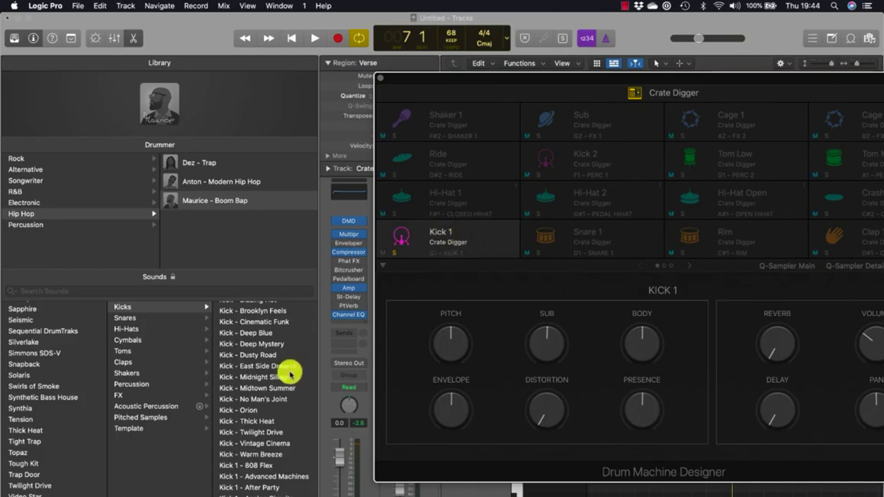
scroll(289, 373, "up", 3)
key("space")
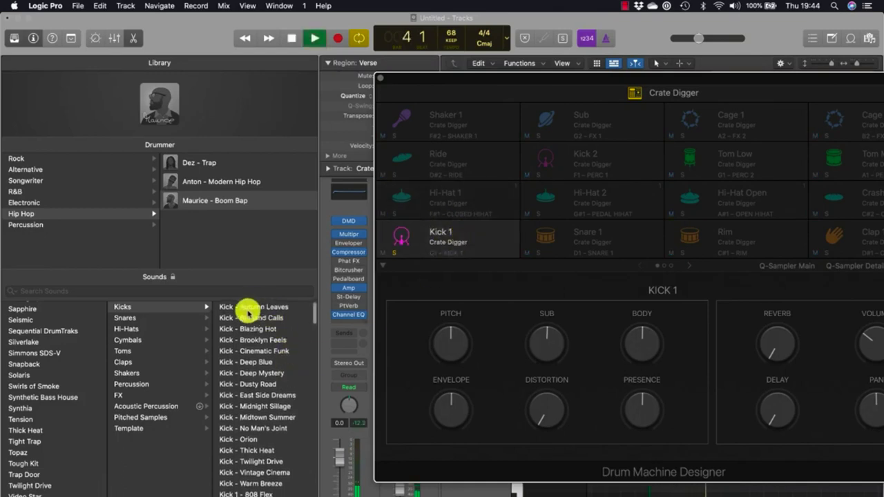
left_click(250, 308)
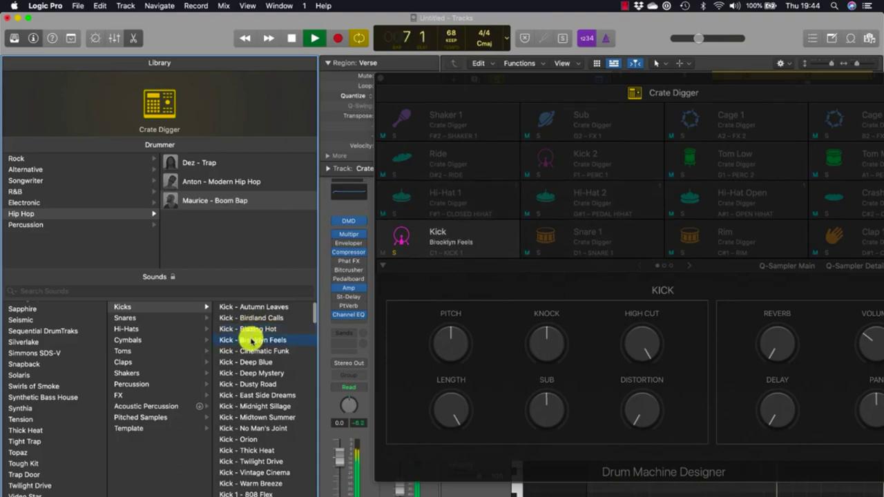
key("space")
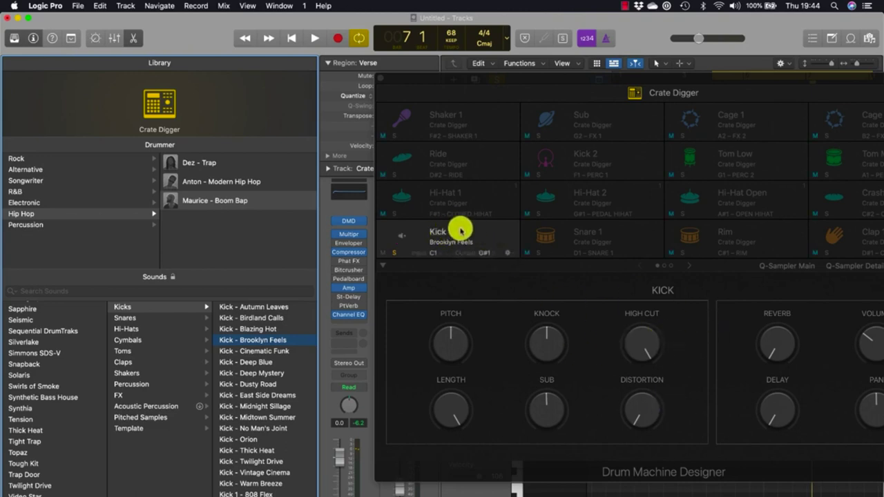
Step: Raise the kick pad's Distortion to about 42% and lower its Pitch
left_click(450, 229)
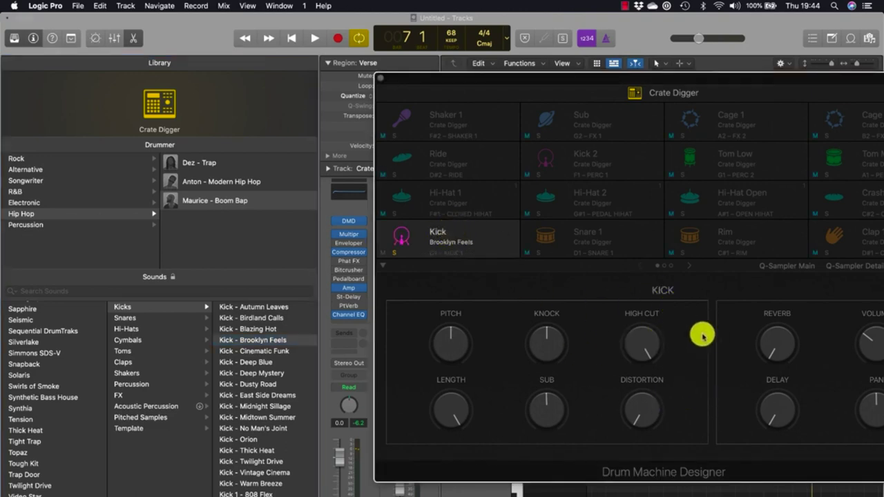
key("space")
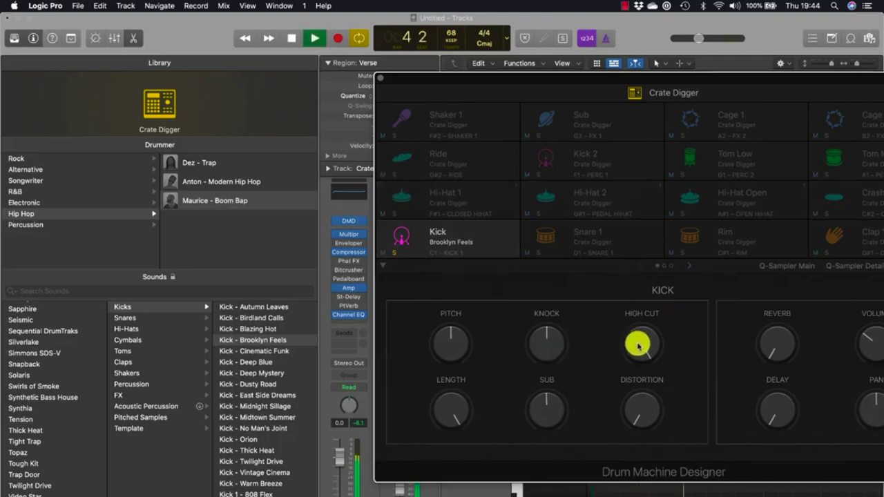
left_click_drag(627, 399, 630, 374)
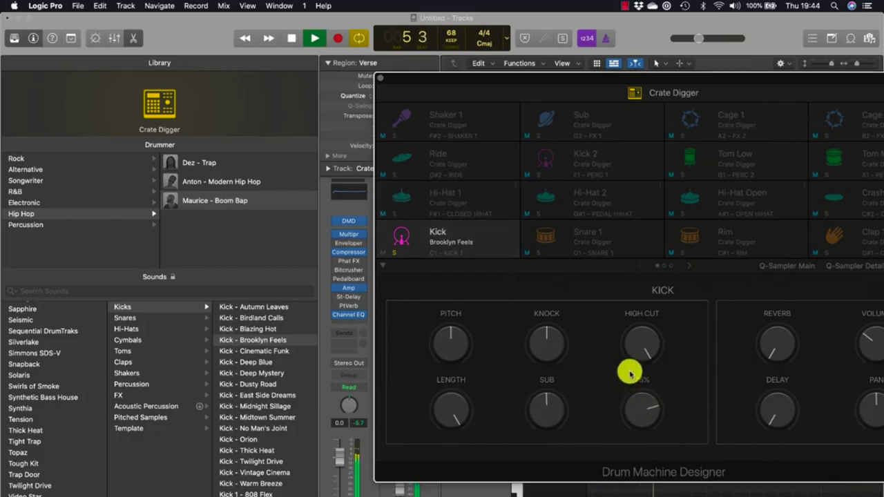
mouse_move(459, 343)
left_mouse_down()
mouse_move(460, 378)
mouse_move(455, 356)
left_mouse_up()
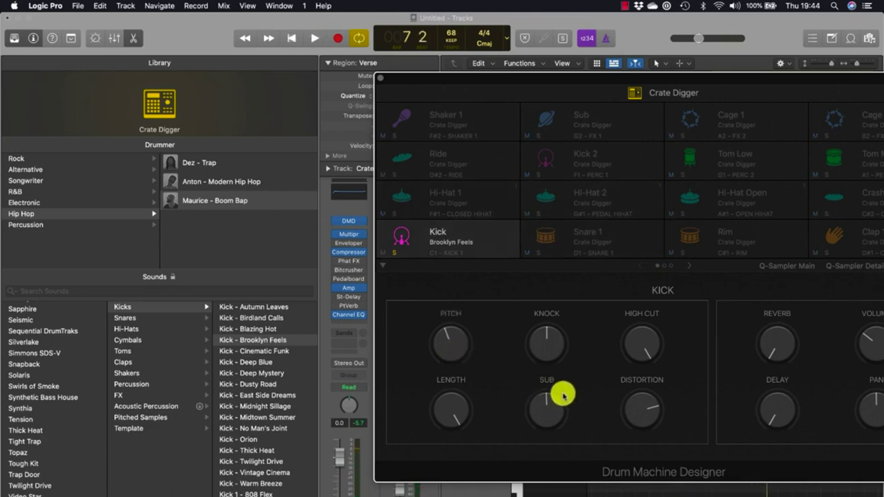
Step: Select Snare 1, try Snare - Topaz and Snare - Vintage Cinema, then settle on Snare 1 - 808 Flex
key("space")
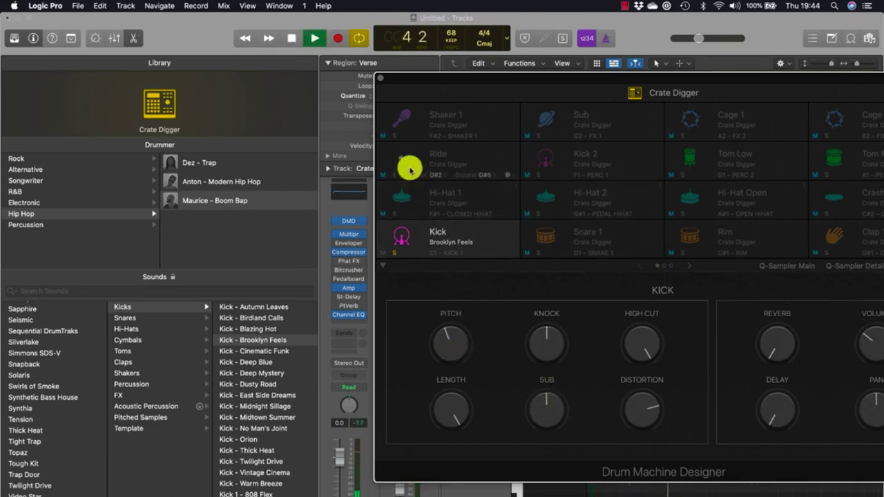
left_click(596, 236)
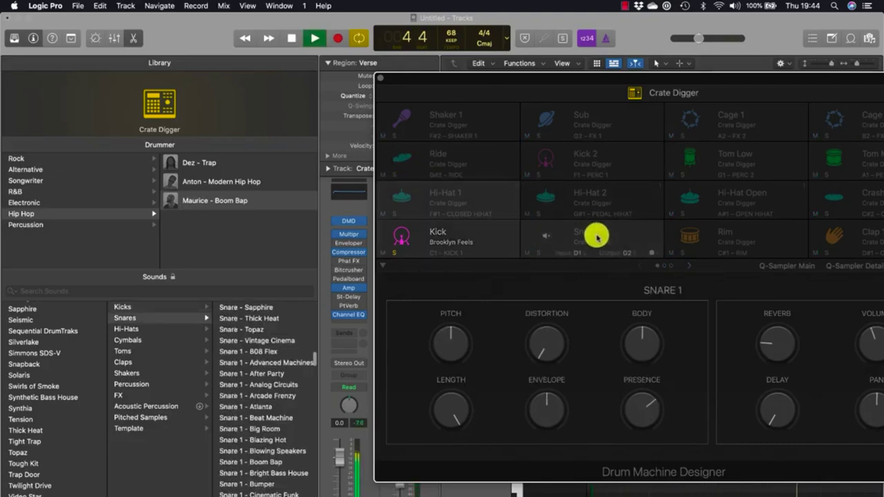
key("space")
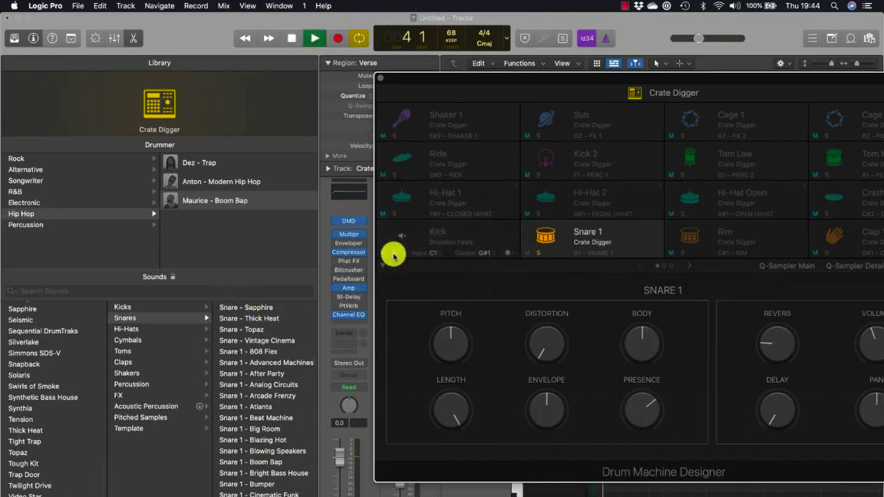
left_click(266, 330)
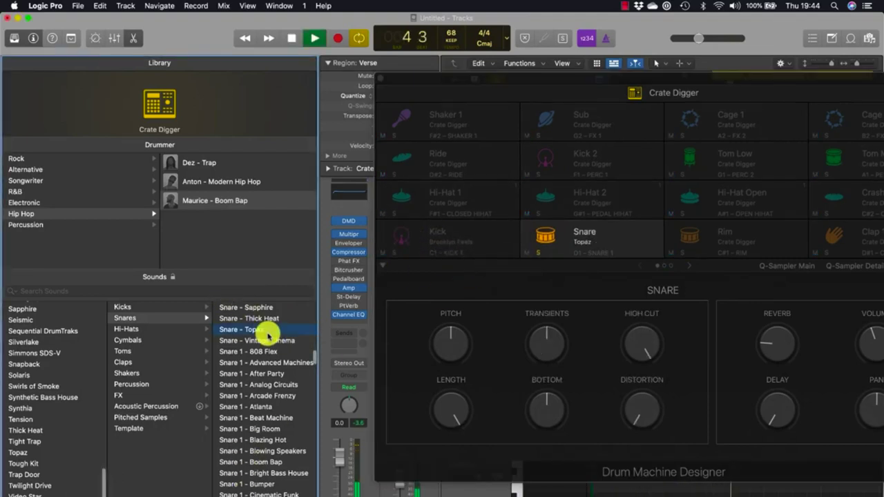
left_click(266, 341)
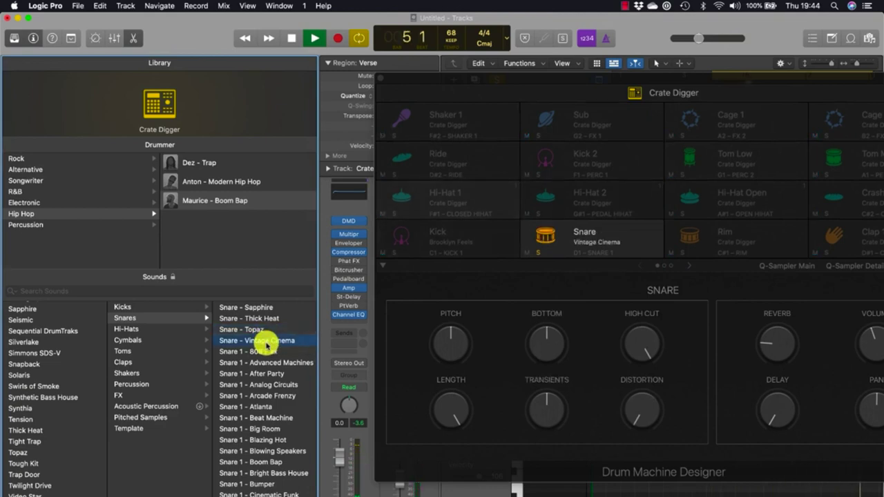
left_click(267, 352)
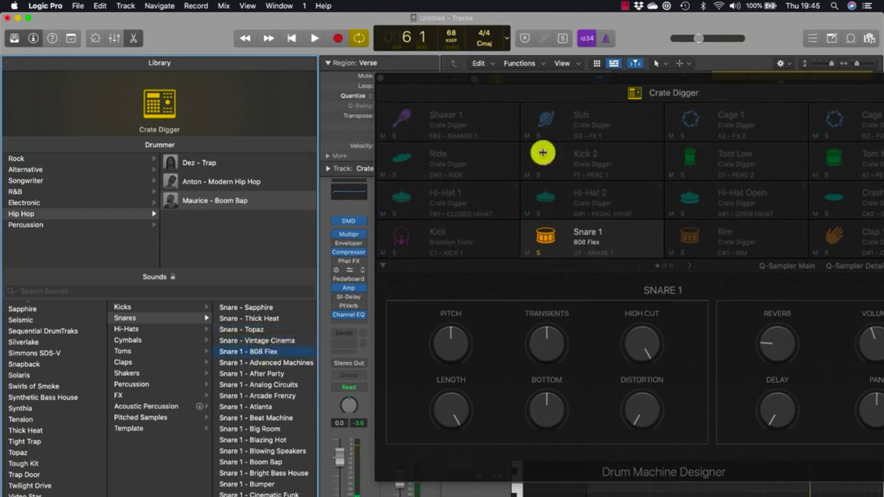
left_click_drag(645, 91, 639, 92)
Step: Show Crate Digger's Kit Controls and reposition the Drum Machine Designer window fully on screen
left_click(637, 93)
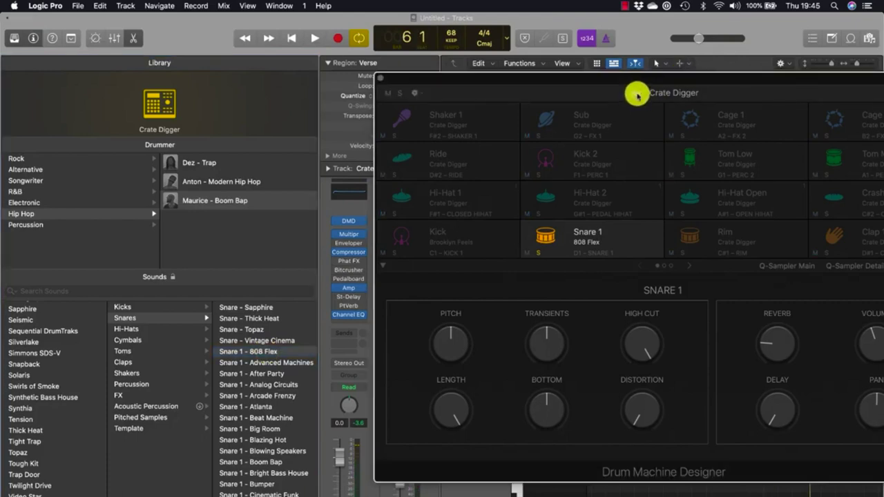
left_click(656, 94)
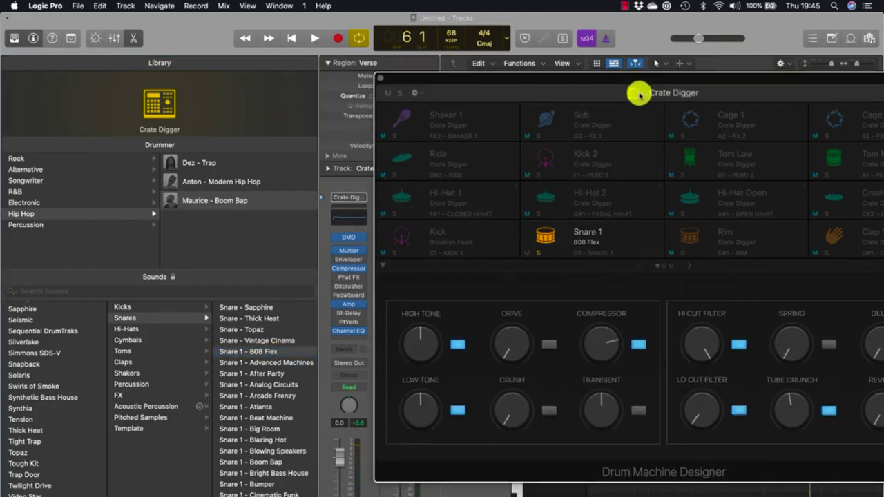
left_click_drag(670, 76, 541, 61)
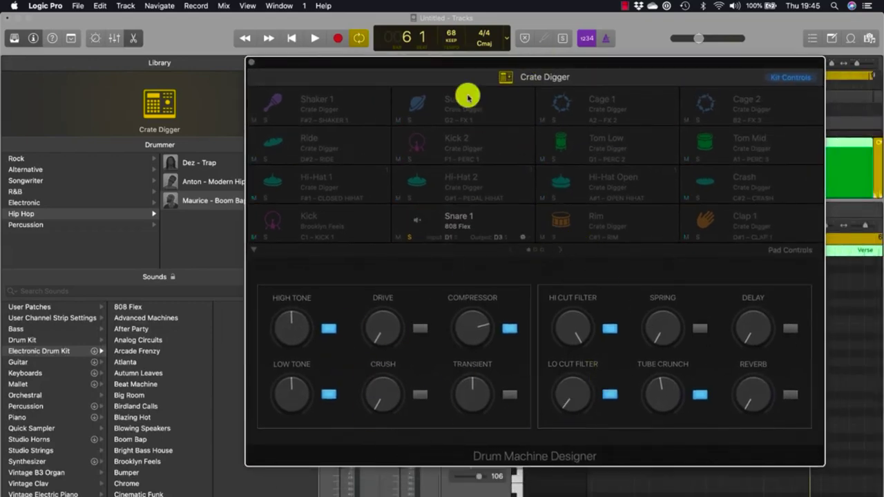
left_click_drag(441, 64, 686, 65)
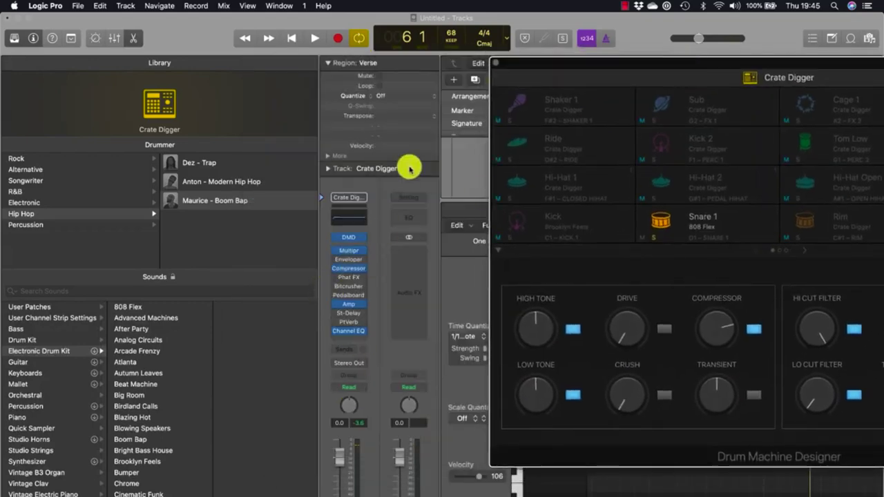
left_click_drag(542, 67, 301, 89)
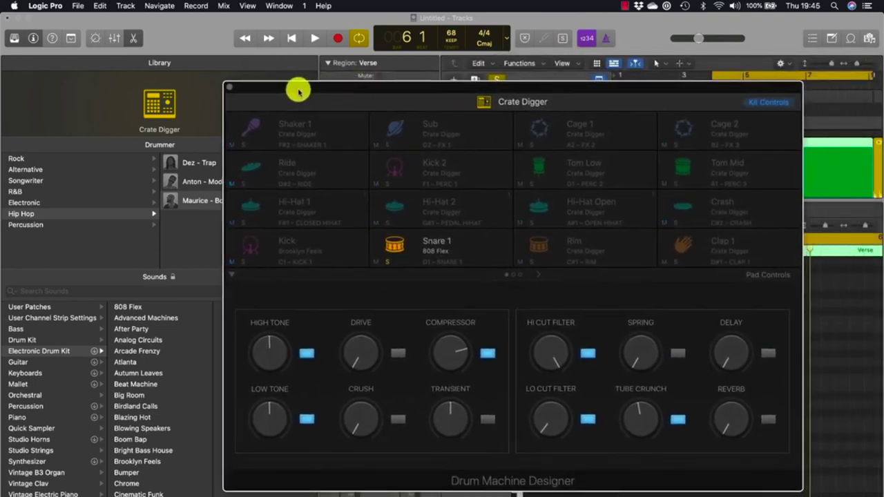